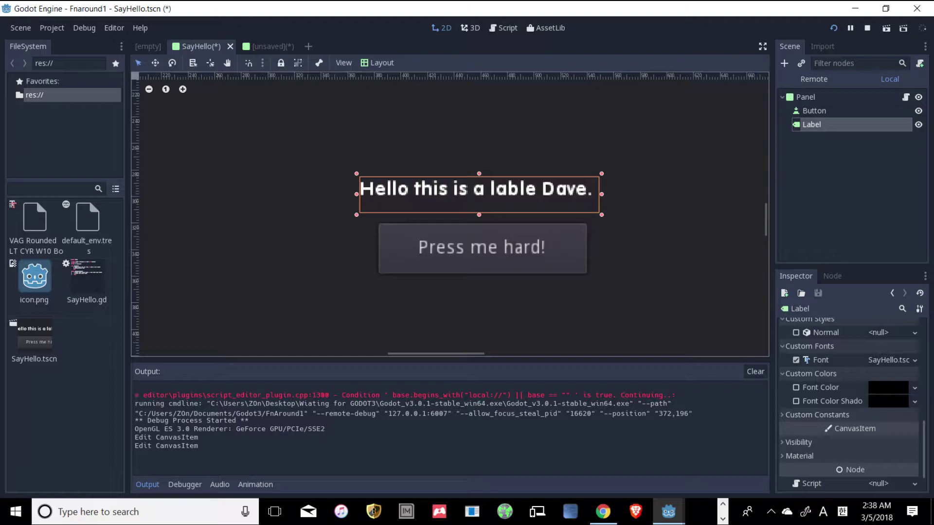
# Switch to Chrome and look through the Godot step-by-step scripting tutorial around the section on handling a signal.
pyautogui.hotkey('alt', 'Tab')
pyautogui.hotkey('alt', 'Tab')
pyautogui.hotkey('alt', 'Tab')
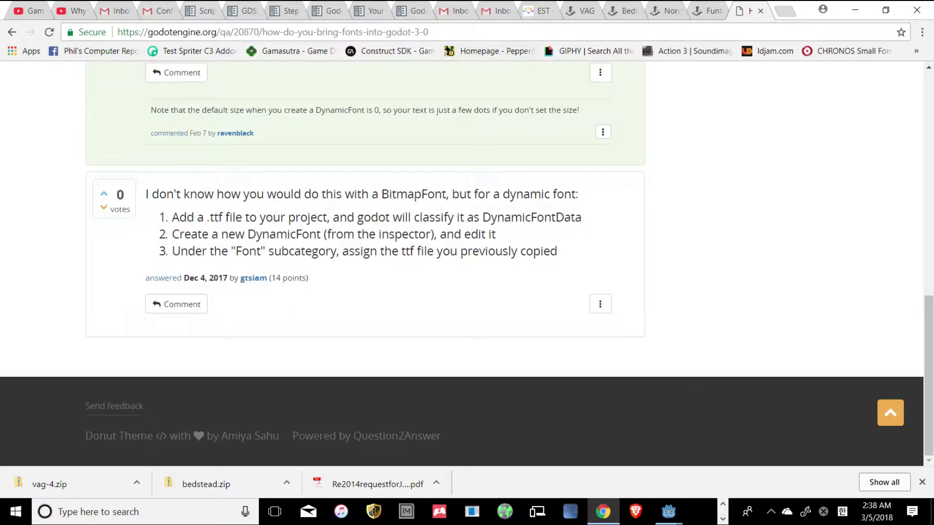
pyautogui.click(196, 10)
pyautogui.scroll(9, 462, 262)
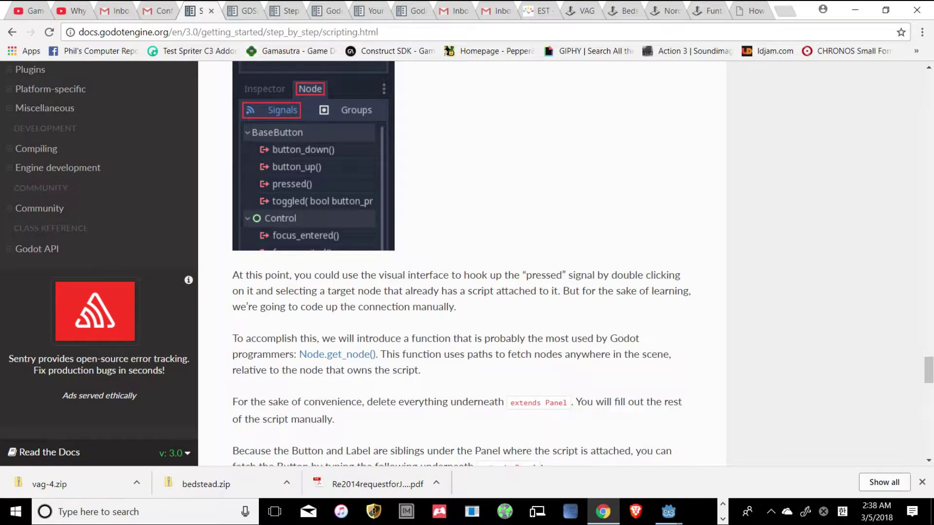
pyautogui.scroll(10, 462, 262)
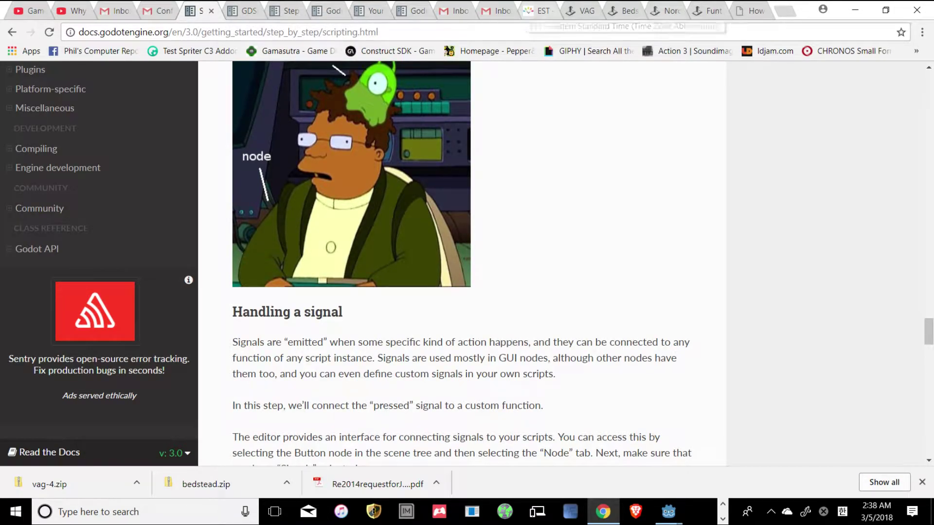
# Examine the best answer to "How do you bring fonts into godot 3.0?" with the page text enlarged.
pyautogui.click(754, 11)
pyautogui.scroll(10, 467, 262)
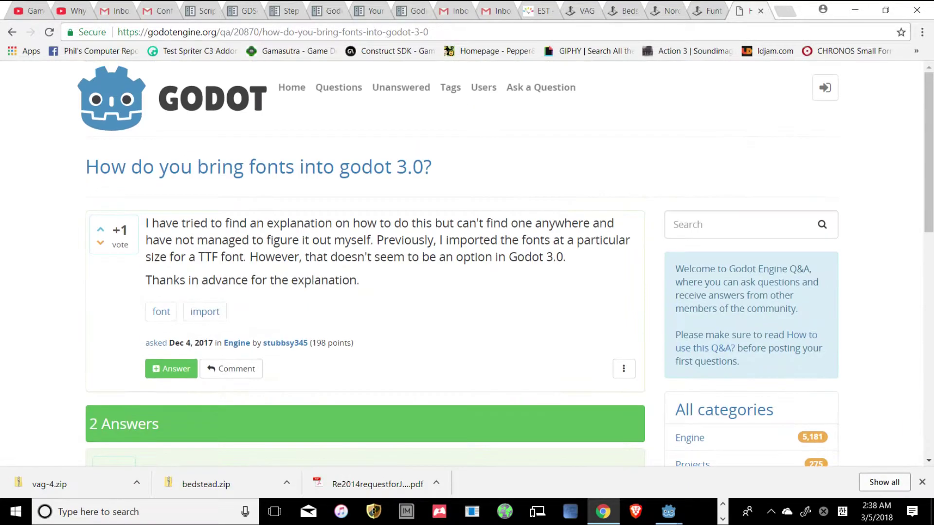
pyautogui.scroll(-10, 467, 262)
pyautogui.scroll(4, 467, 263)
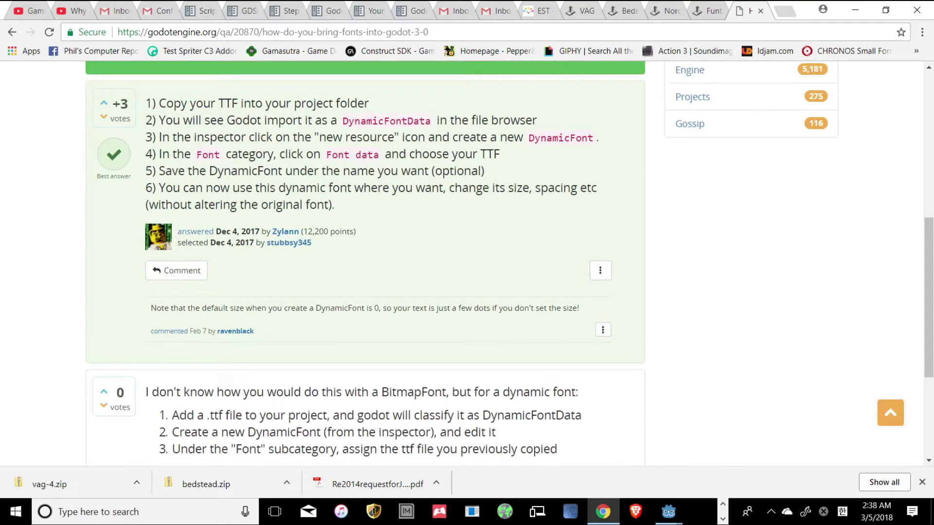
pyautogui.hotkey('ctrl', '+')
pyautogui.hotkey('ctrl', '+')
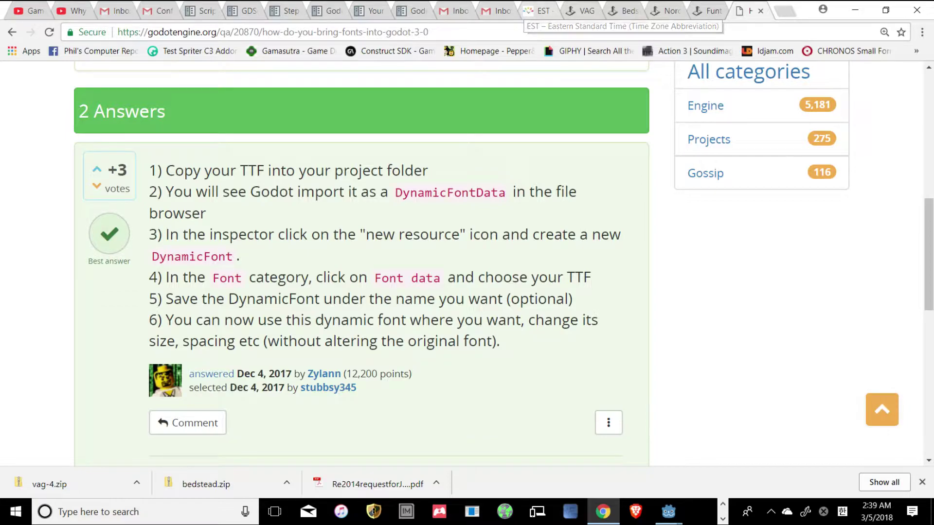
# View the VAG font's download page on Font Library, and return to the SayHello scene in Godot.
pyautogui.click(583, 11)
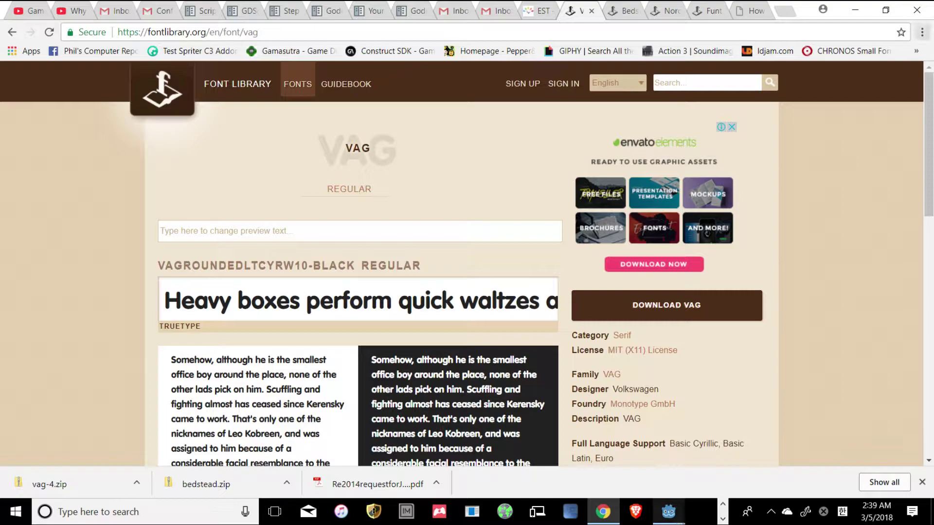
pyautogui.moveTo(668, 512)
pyautogui.moveTo(664, 455)
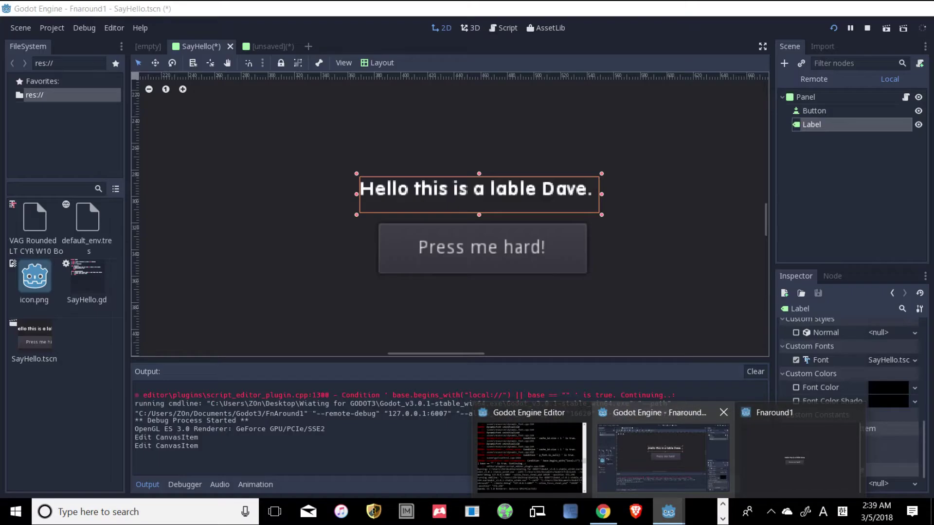
pyautogui.click(664, 456)
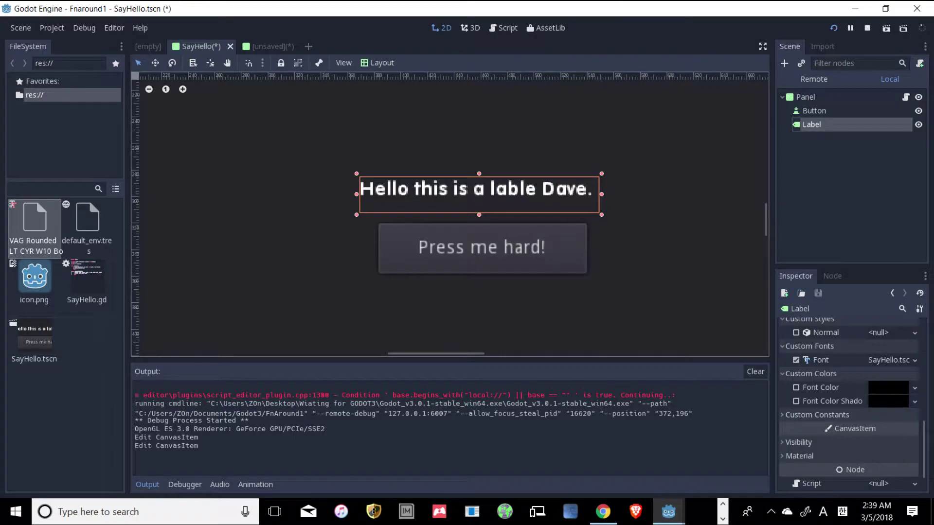
# Check the FnAround1 project folder in File Explorer for the VAG Rounded TTF file, and return to Godot.
pyautogui.hotkey('alt', 'Tab')
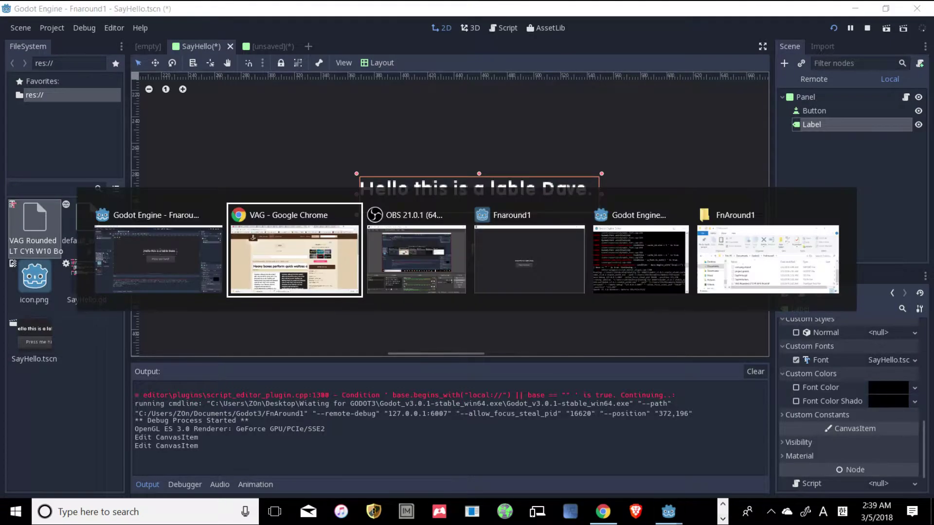
pyautogui.hotkey('alt', 'Tab')
pyautogui.hotkey('alt', 'Tab')
pyautogui.hotkey('alt', 'Tab')
pyautogui.hotkey('alt', 'Tab')
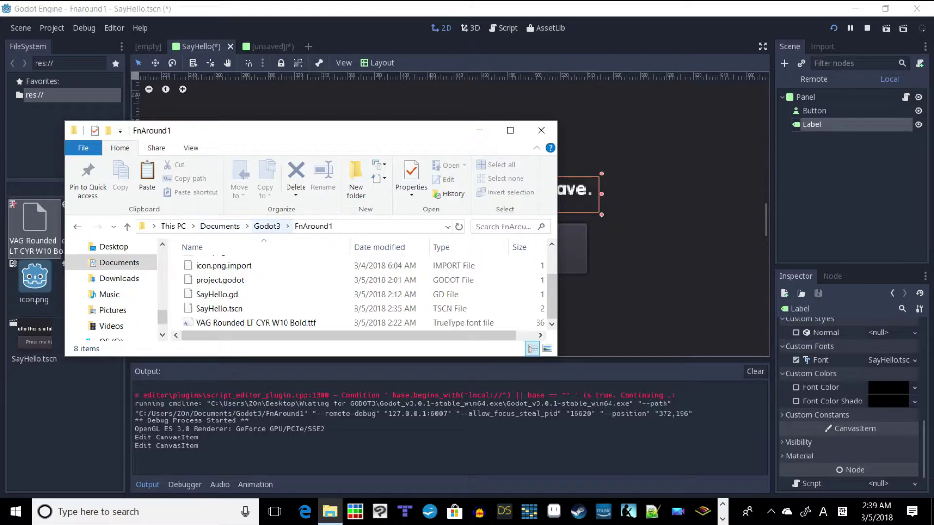
pyautogui.hotkey('alt', 'Tab')
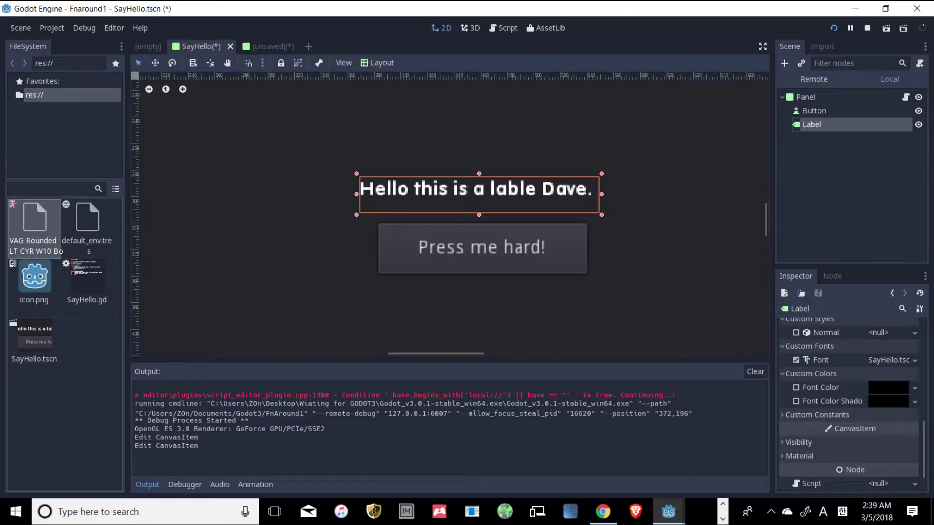
# Inspect the VAG Rounded font resource, the Create New Resource choices and the resource's font path.
pyautogui.click(35, 220)
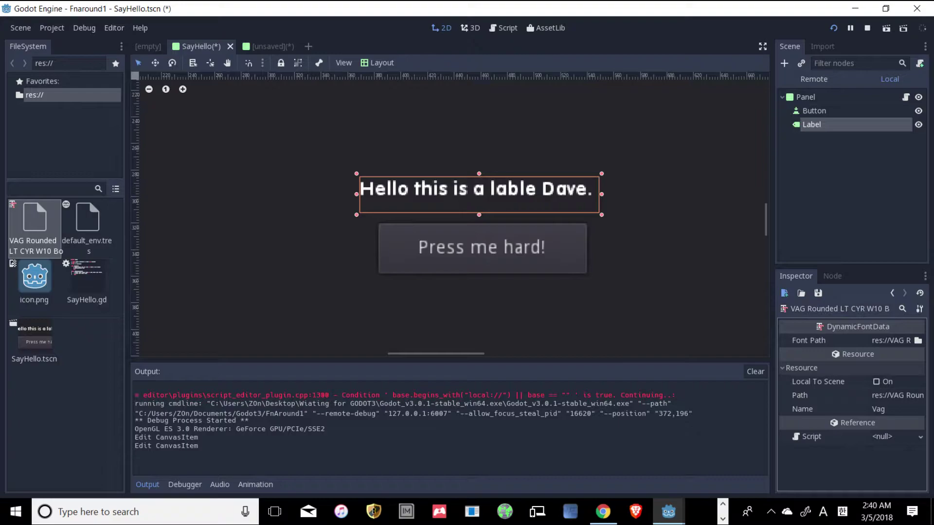
pyautogui.click(784, 293)
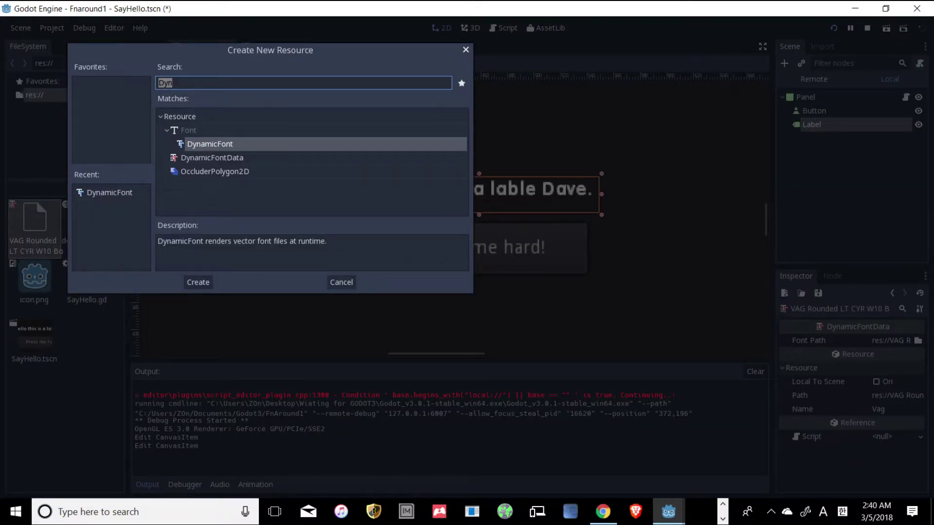
pyautogui.press('Escape')
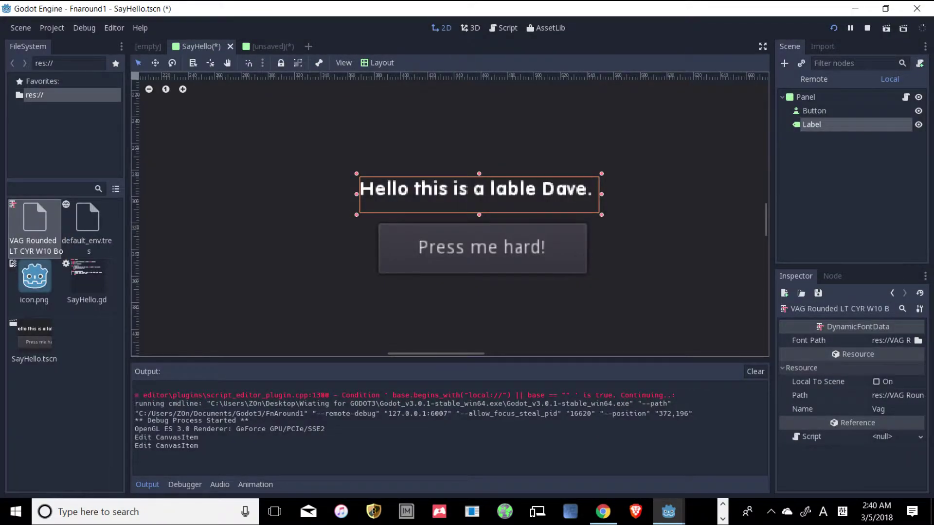
pyautogui.click(891, 341)
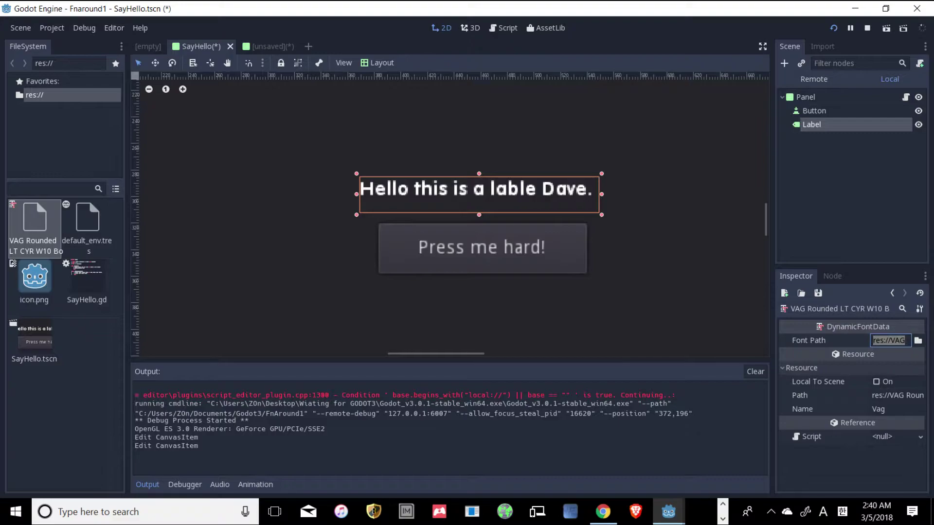
pyautogui.press('Return')
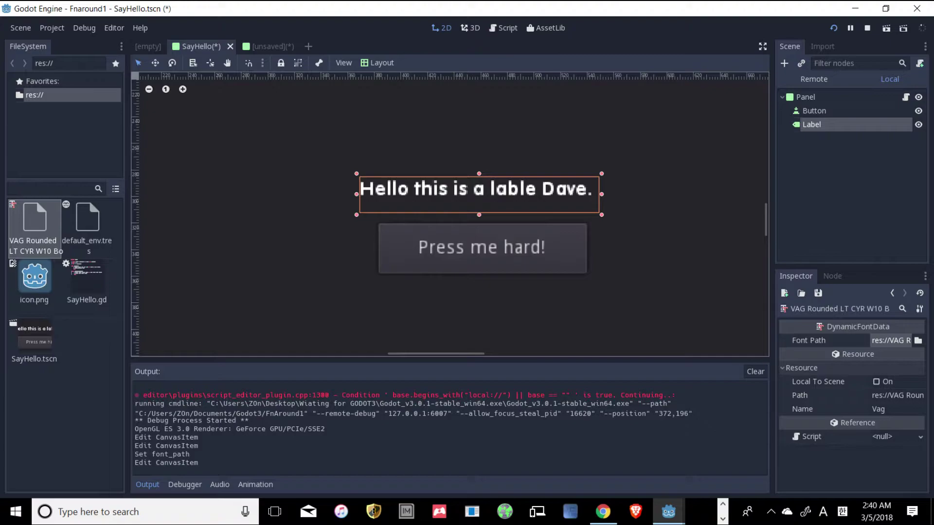
# Enlarge the label's box slightly from its upper-right corner, and expand the Button's Custom Fonts properties.
pyautogui.moveTo(602, 174)
pyautogui.mouseDown()
pyautogui.moveTo(619, 163)
pyautogui.moveTo(610, 164)
pyautogui.mouseUp()
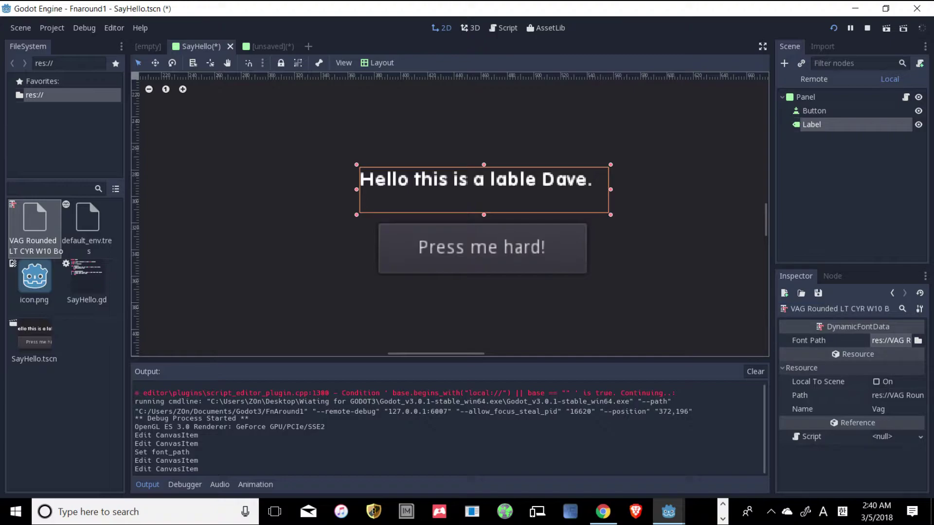
pyautogui.click(482, 248)
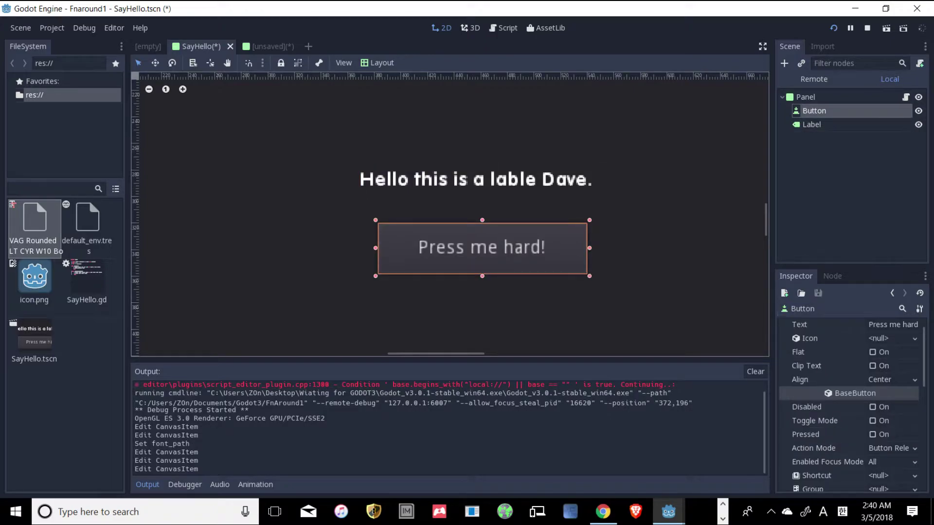
pyautogui.scroll(-1, 852, 403)
pyautogui.scroll(-3, 851, 403)
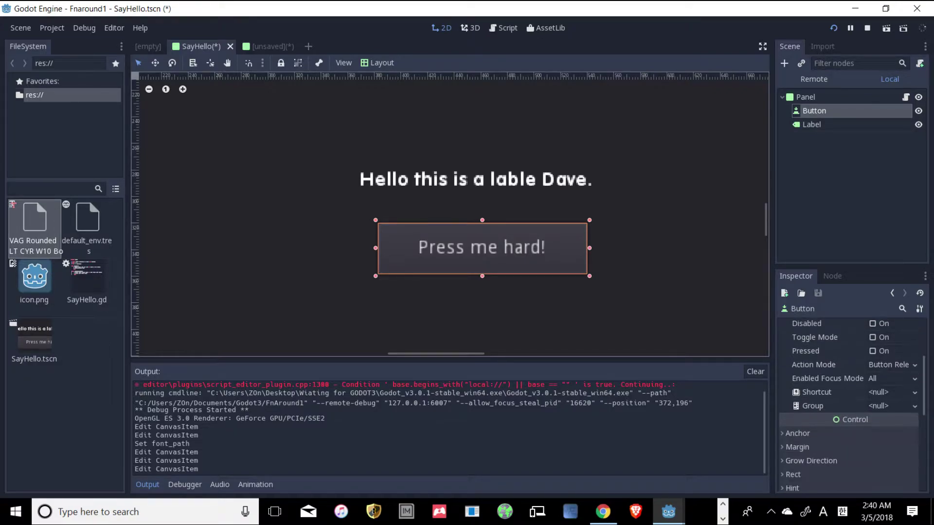
pyautogui.scroll(-7, 851, 403)
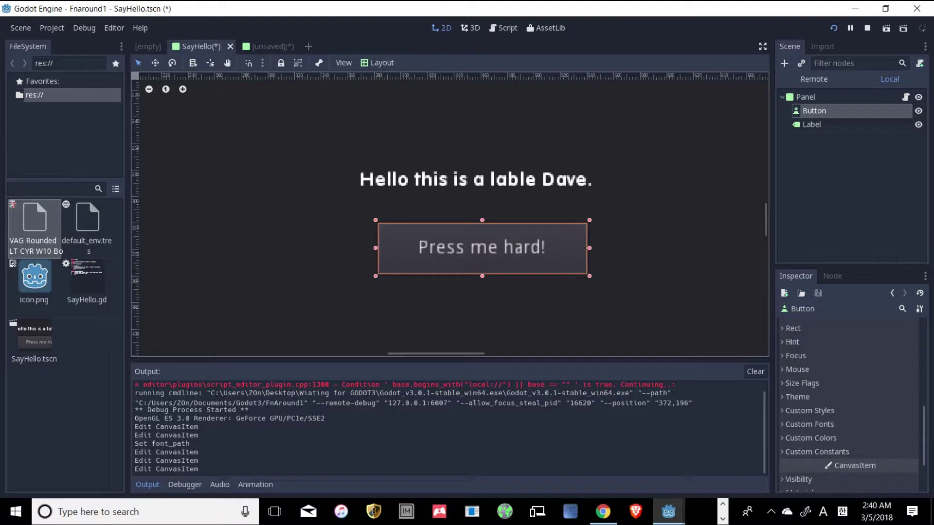
pyautogui.click(809, 424)
pyautogui.click(892, 438)
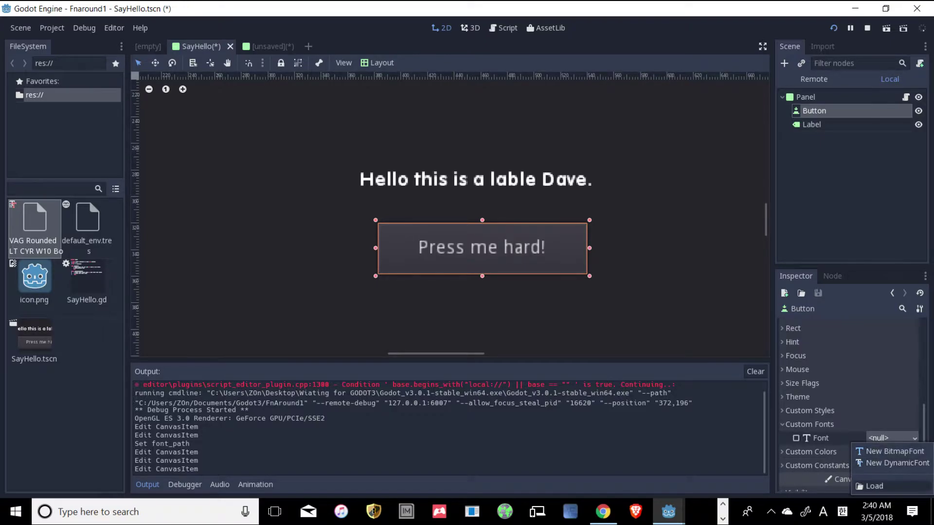
pyautogui.click(874, 486)
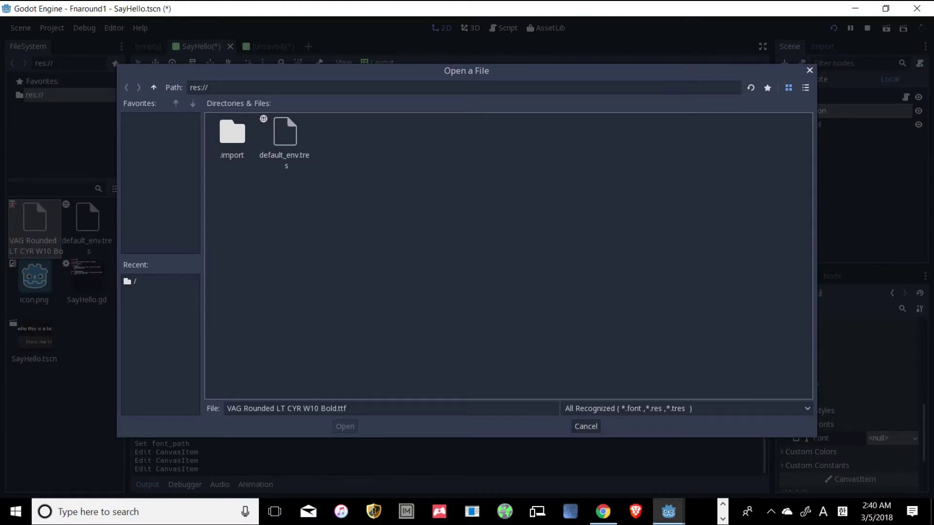
pyautogui.click(346, 408)
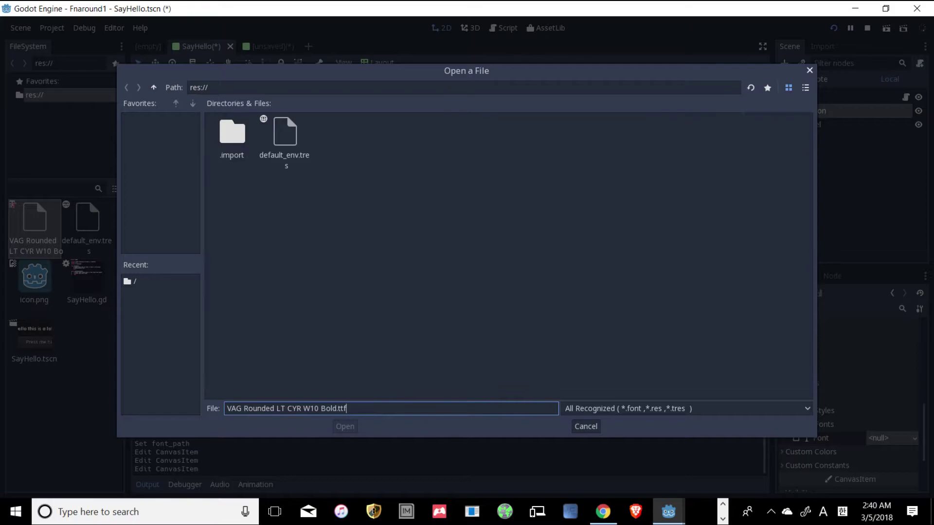
pyautogui.click(585, 426)
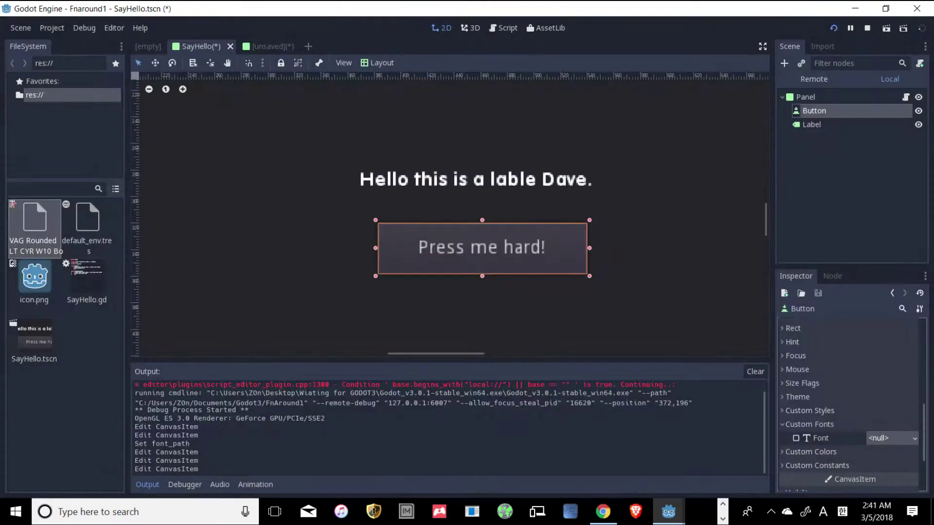
# Assign a new DynamicFont to the Button's custom font.
pyautogui.scroll(-1, 848, 428)
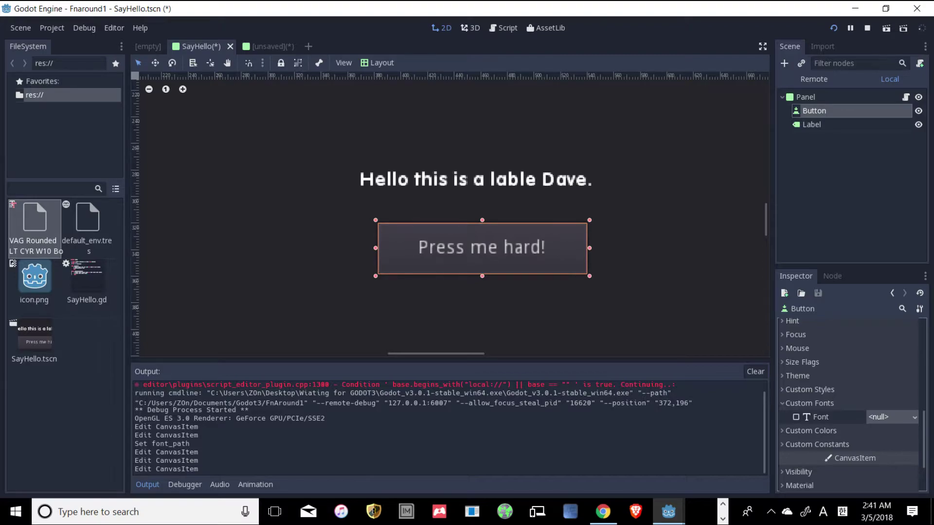
pyautogui.click(893, 417)
pyautogui.click(897, 441)
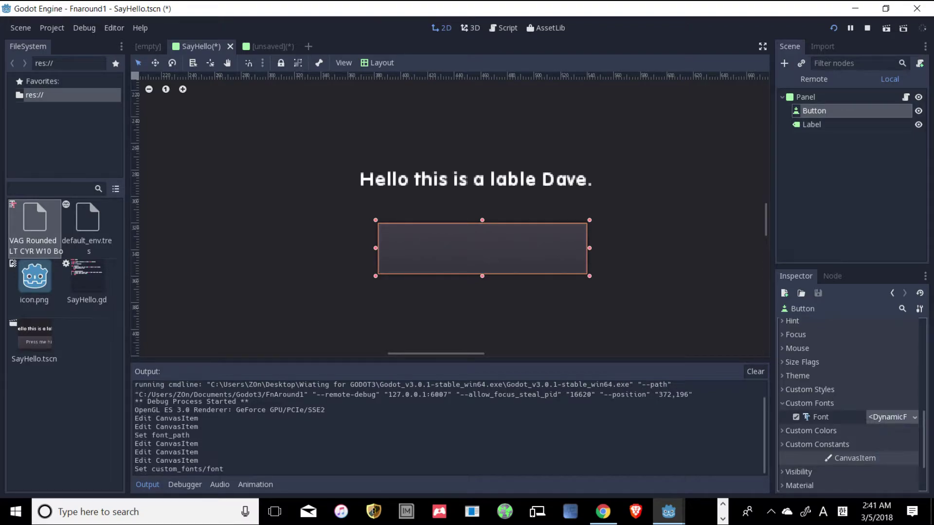
# Load VAG Rounded LT CYR W10 Bold.ttf as the font data of the Button's DynamicFont.
pyautogui.click(888, 417)
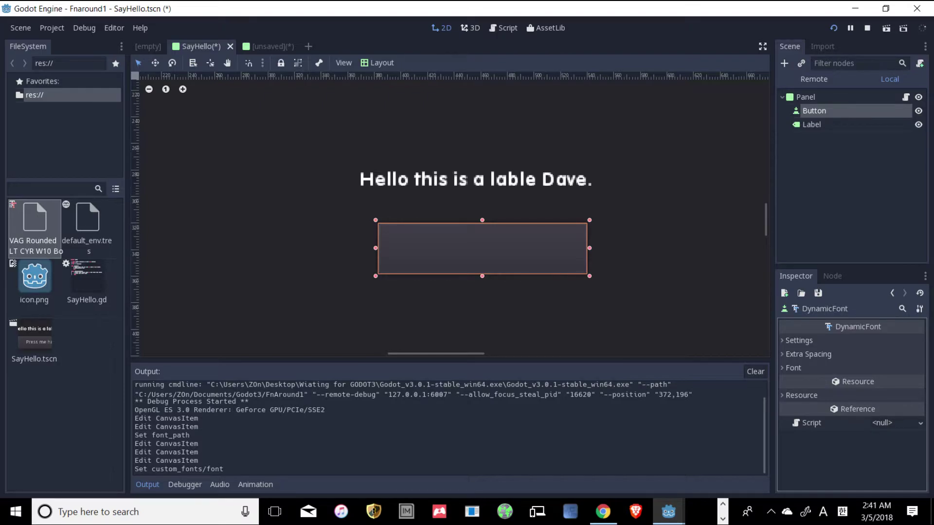
pyautogui.click(801, 396)
pyautogui.click(793, 368)
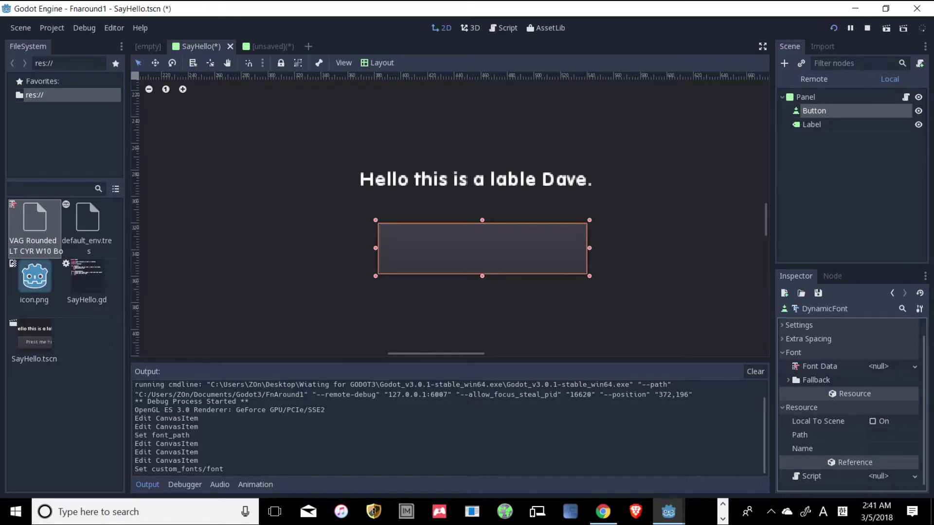
pyautogui.click(892, 366)
pyautogui.click(861, 403)
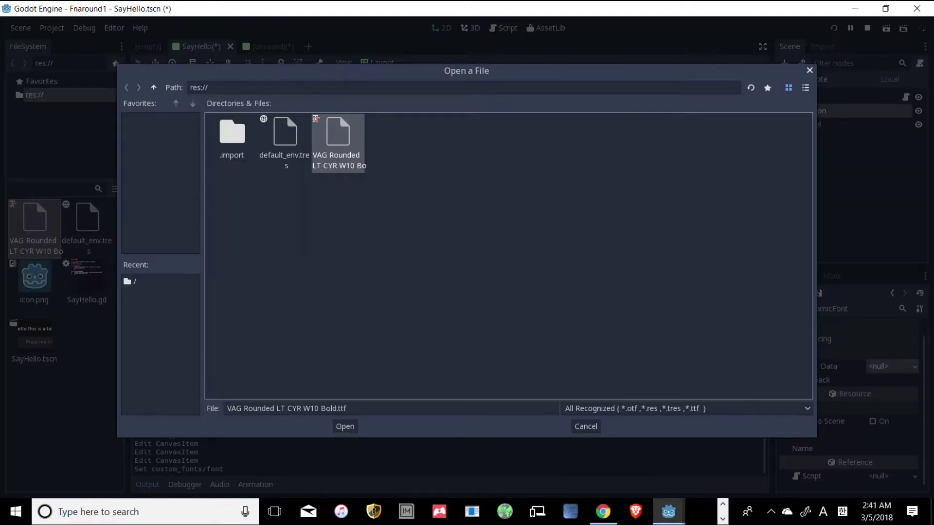
pyautogui.press('Return')
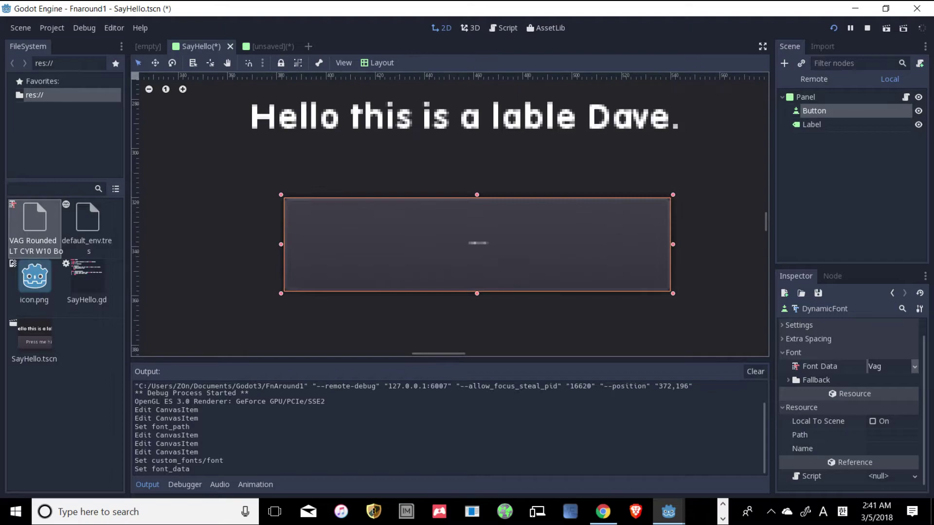
# Set the size of the Button's DynamicFont to 54.
pyautogui.scroll(1, 852, 389)
pyautogui.click(799, 340)
pyautogui.click(892, 354)
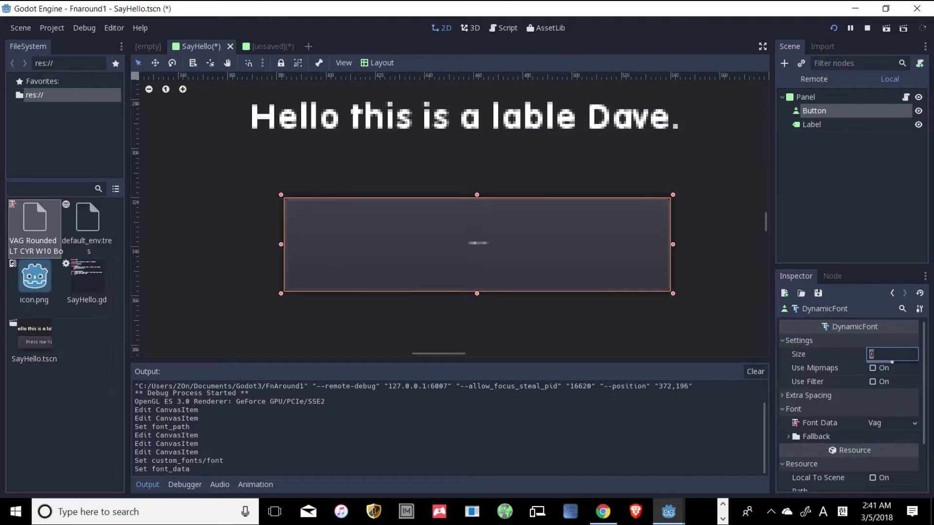
pyautogui.write('54')
pyautogui.press('Return')
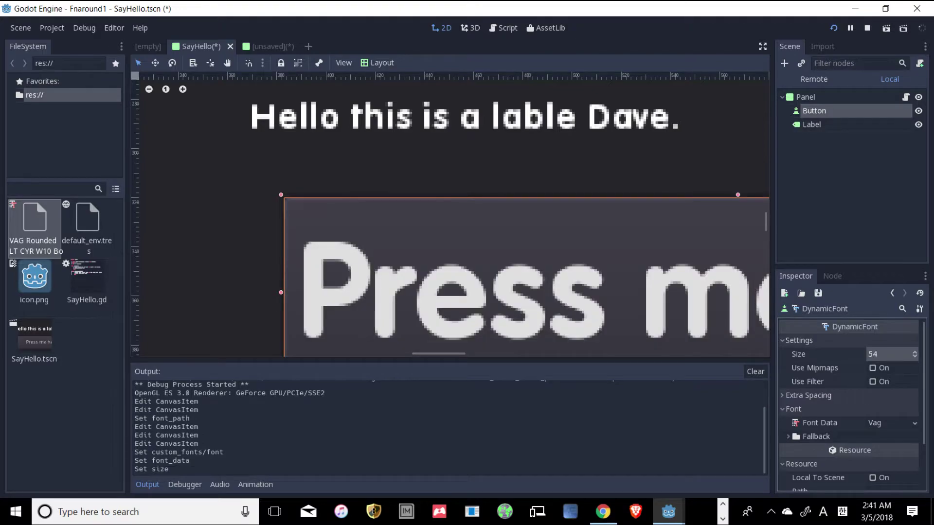
pyautogui.scroll(-2, 849, 399)
pyautogui.scroll(-20, 591, 261)
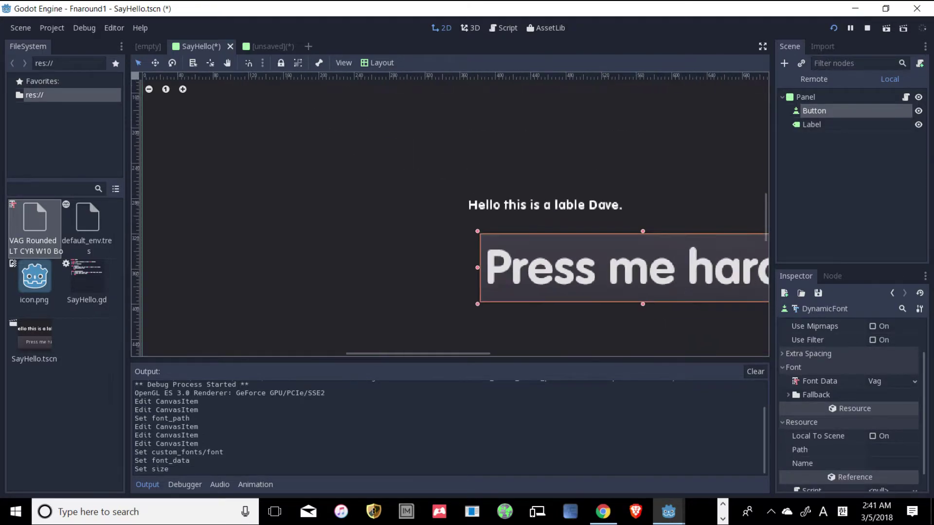
pyautogui.scroll(2, 530, 214)
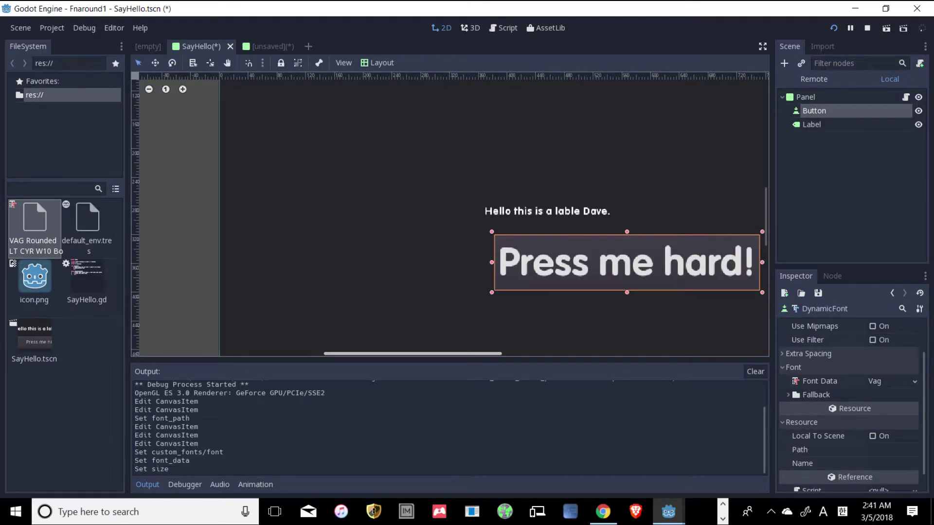
# Move the Button leftward on the canvas so it sits centred beneath the label.
pyautogui.scroll(1, 530, 214)
pyautogui.moveTo(426, 354); pyautogui.dragTo(467, 354)
pyautogui.moveTo(438, 262); pyautogui.dragTo(383, 264)
# Set the size of the Label's DynamicFont to 54 and place the label centred just above the button.
pyautogui.click(362, 218)
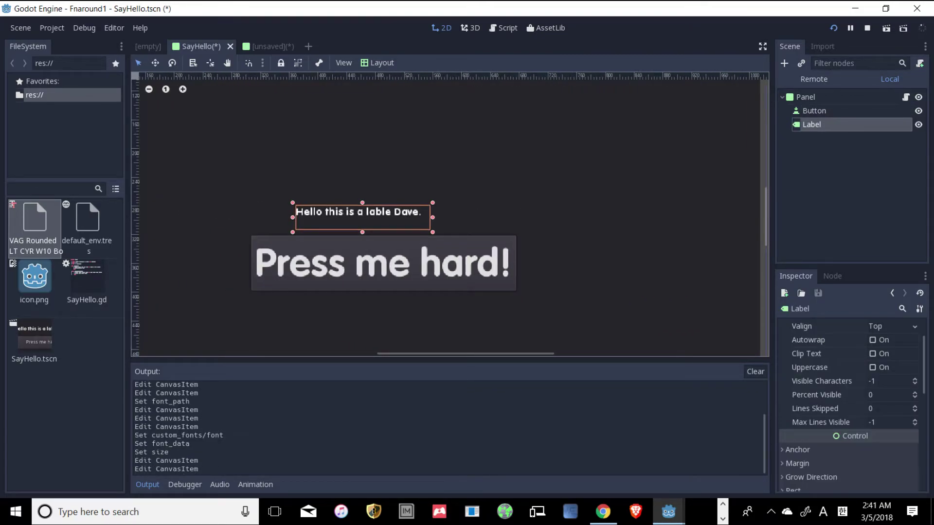
pyautogui.scroll(2, 851, 404)
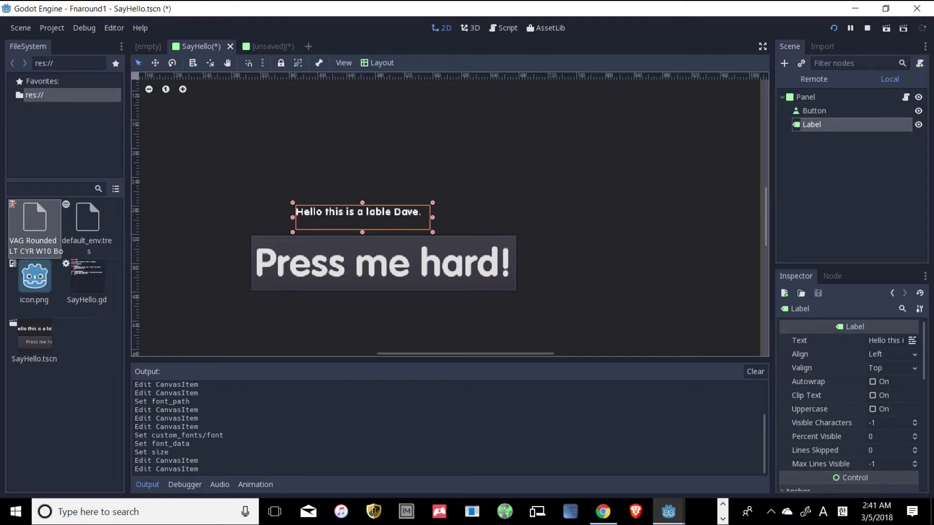
pyautogui.scroll(-10, 851, 403)
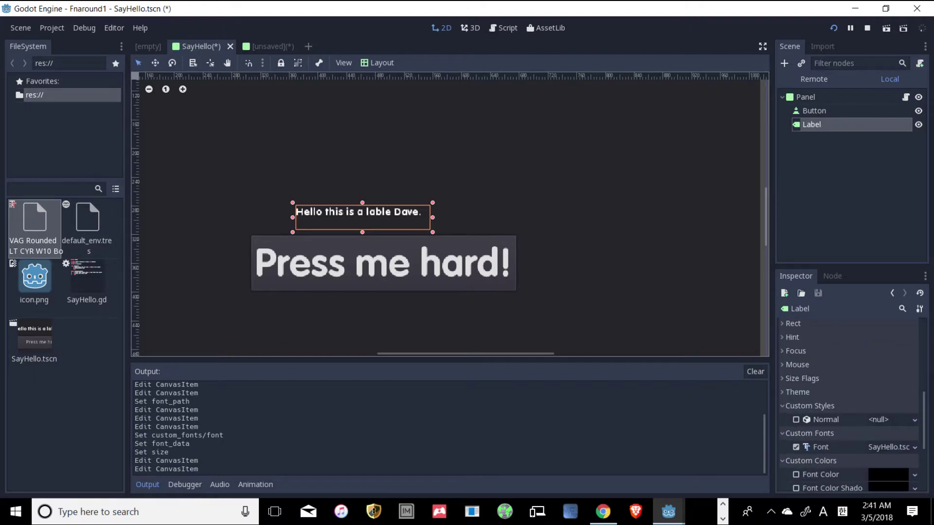
pyautogui.scroll(-1, 852, 404)
pyautogui.click(888, 427)
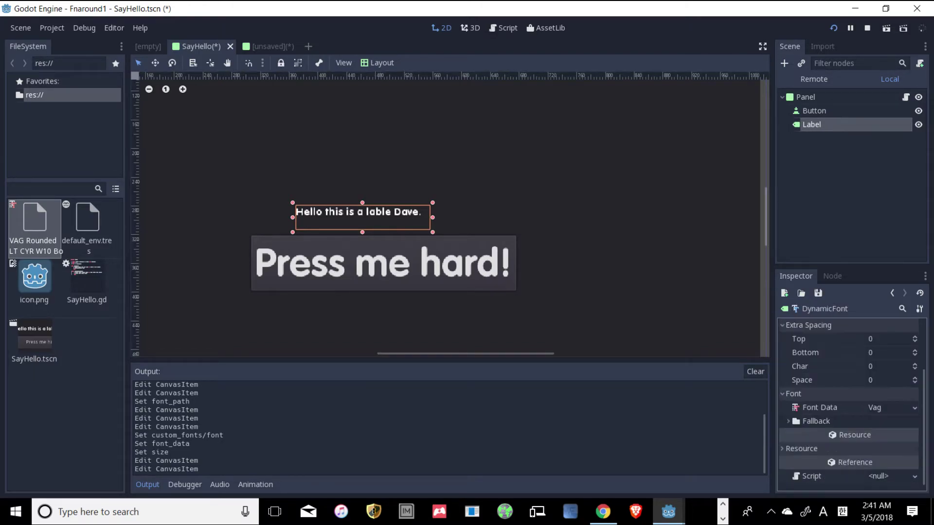
pyautogui.scroll(3, 851, 404)
pyautogui.click(892, 354)
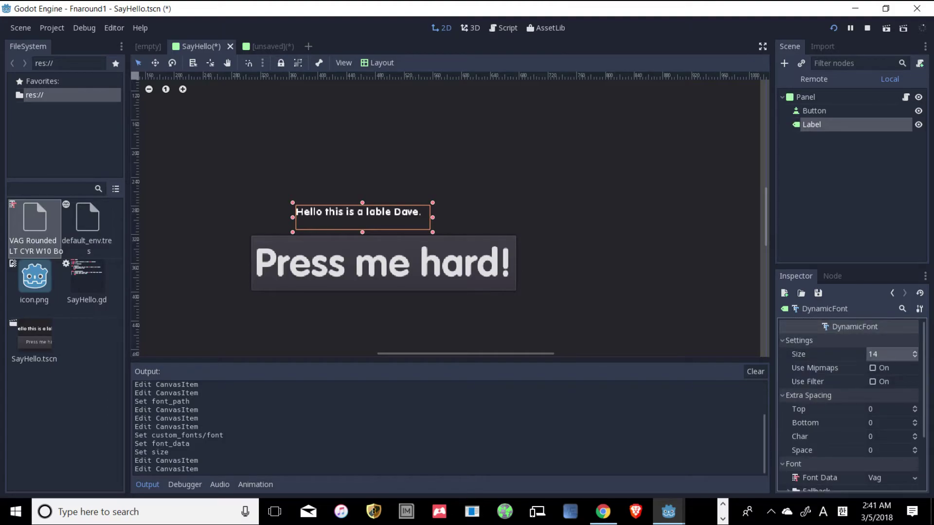
pyautogui.write('54')
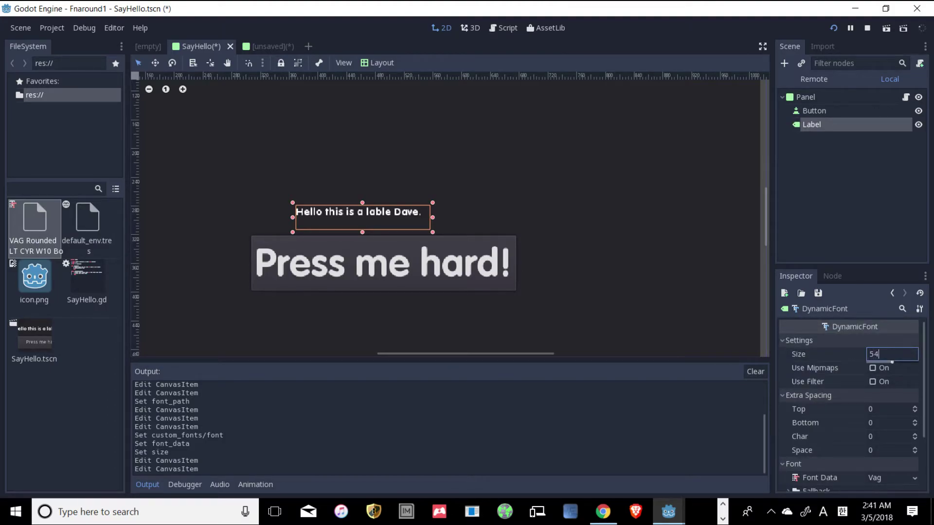
pyautogui.press('Return')
pyautogui.moveTo(508, 231); pyautogui.dragTo(382, 199)
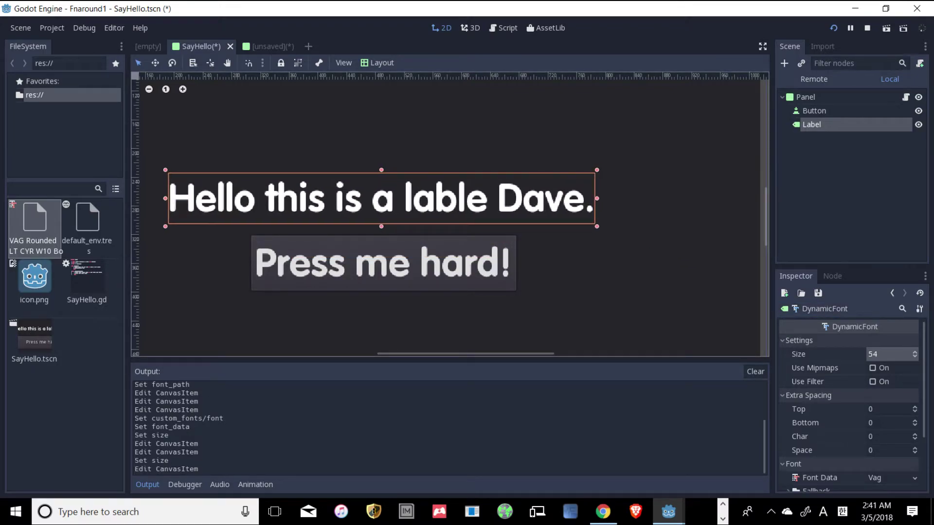
# Review the size, extra spacing and font data settings of the Label's and Button's DynamicFonts.
pyautogui.scroll(-3, 851, 403)
pyautogui.scroll(3, 852, 404)
pyautogui.scroll(-3, 851, 404)
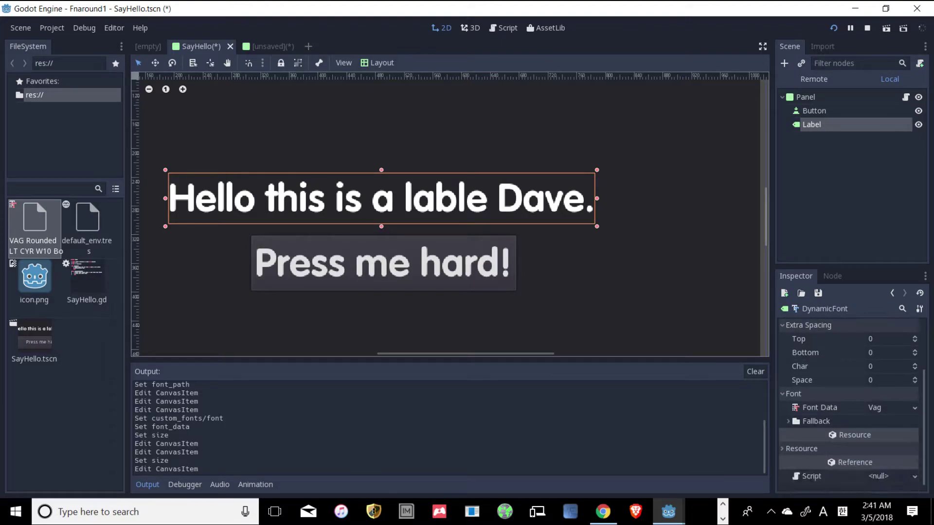
pyautogui.scroll(1, 851, 403)
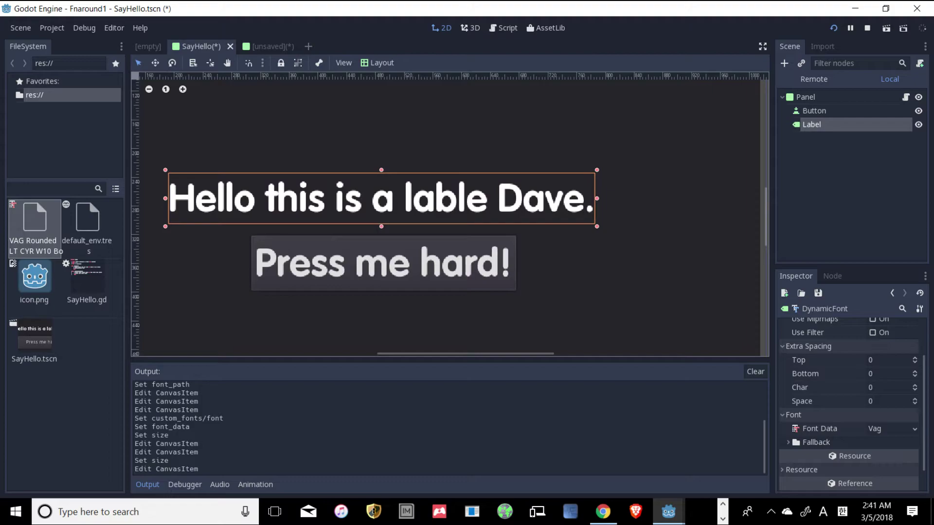
pyautogui.scroll(2, 852, 404)
pyautogui.scroll(-3, 852, 404)
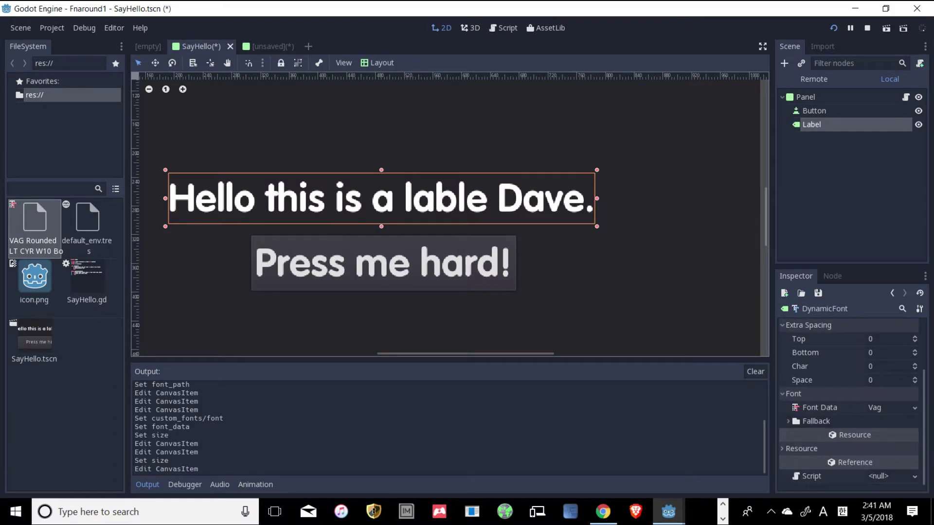
pyautogui.scroll(2, 851, 404)
pyautogui.click(893, 293)
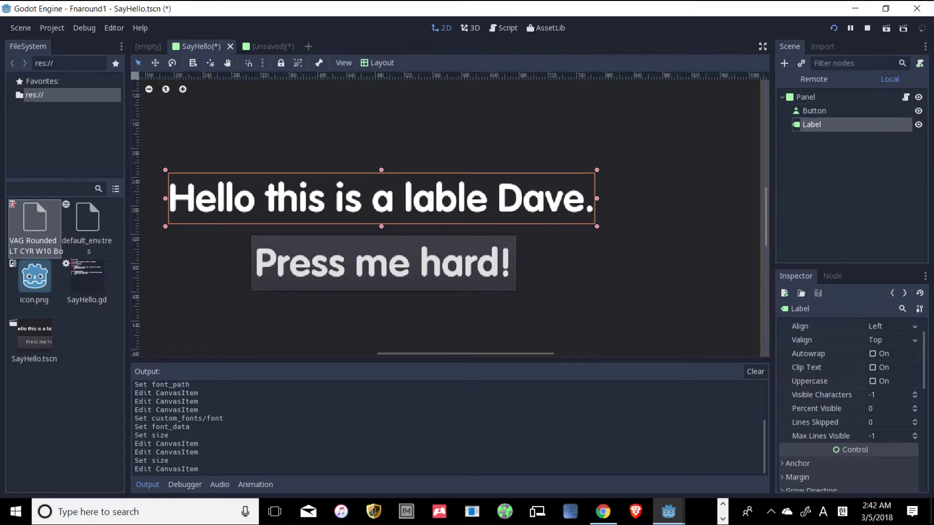
pyautogui.click(893, 293)
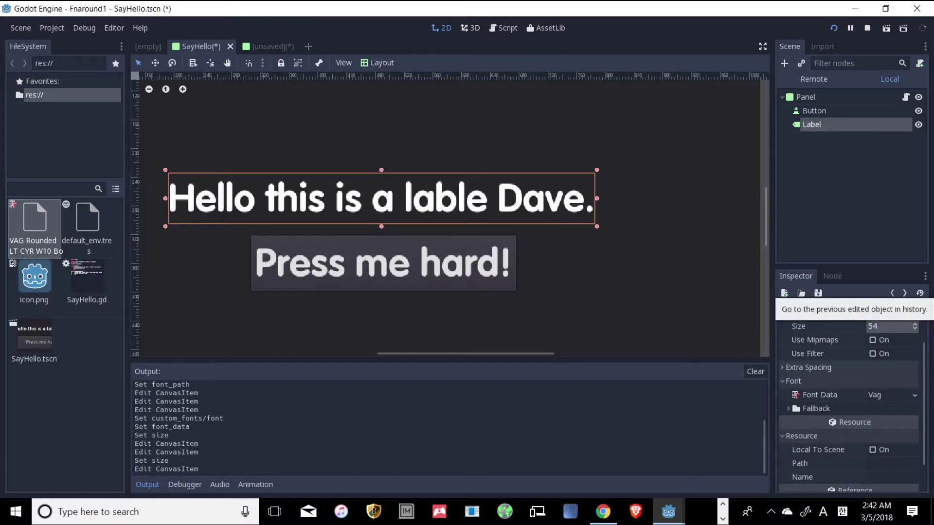
pyautogui.scroll(-1, 852, 403)
pyautogui.scroll(2, 851, 405)
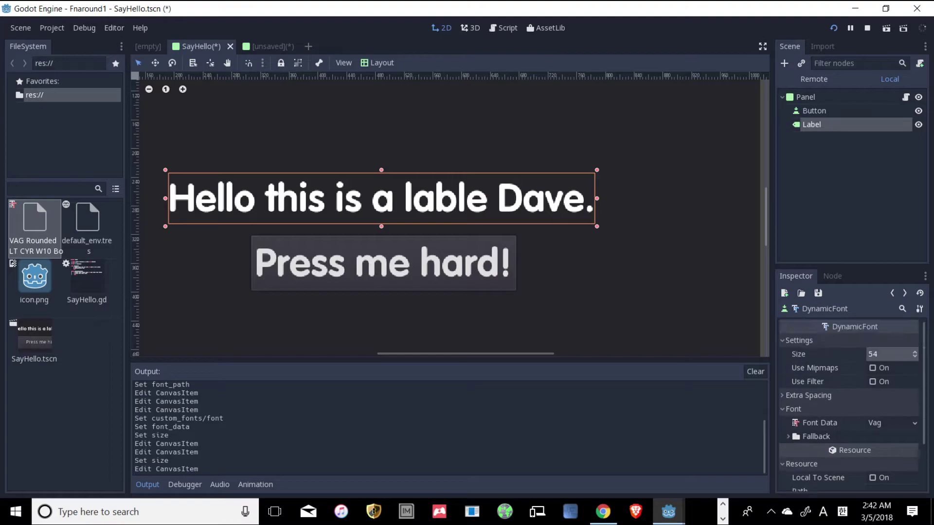
# Expand the Custom Colors properties of the Button node.
pyautogui.click(814, 111)
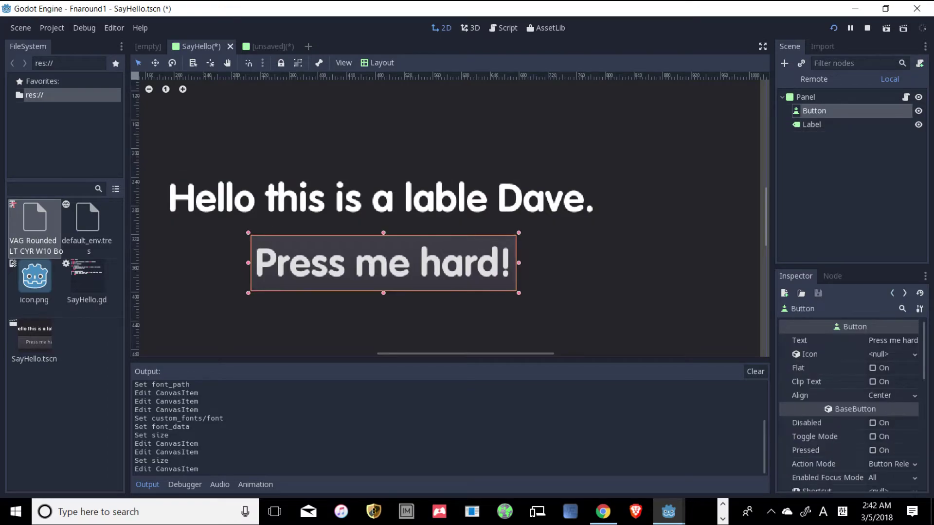
pyautogui.scroll(-8, 852, 406)
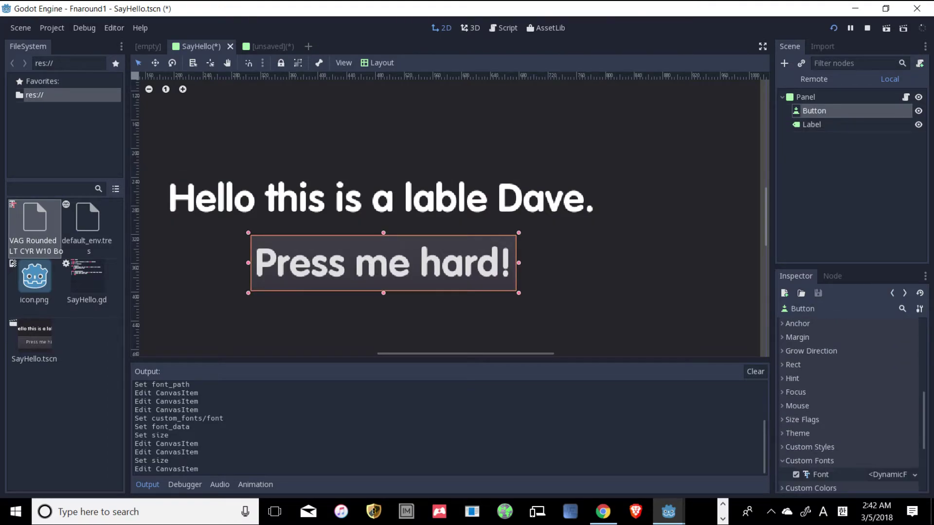
pyautogui.scroll(-1, 851, 405)
pyautogui.scroll(-2, 851, 400)
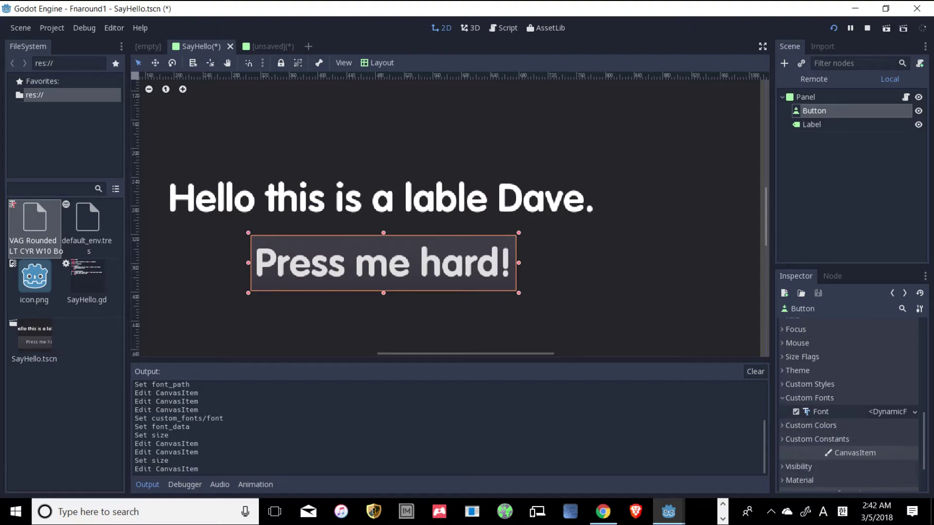
pyautogui.click(811, 425)
pyautogui.scroll(-1, 849, 405)
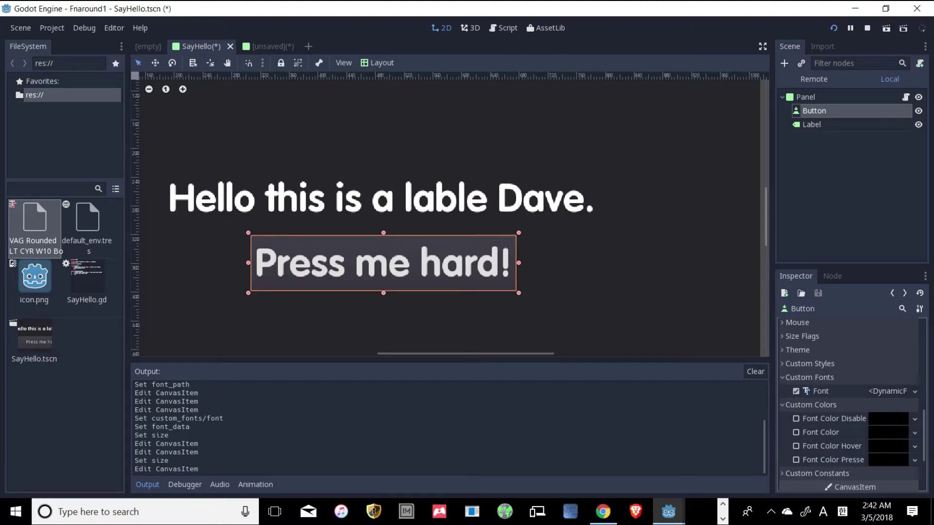
# Enable the Button's disabled font color override, keep it at 000000, and leave Raw Mode off.
pyautogui.click(796, 419)
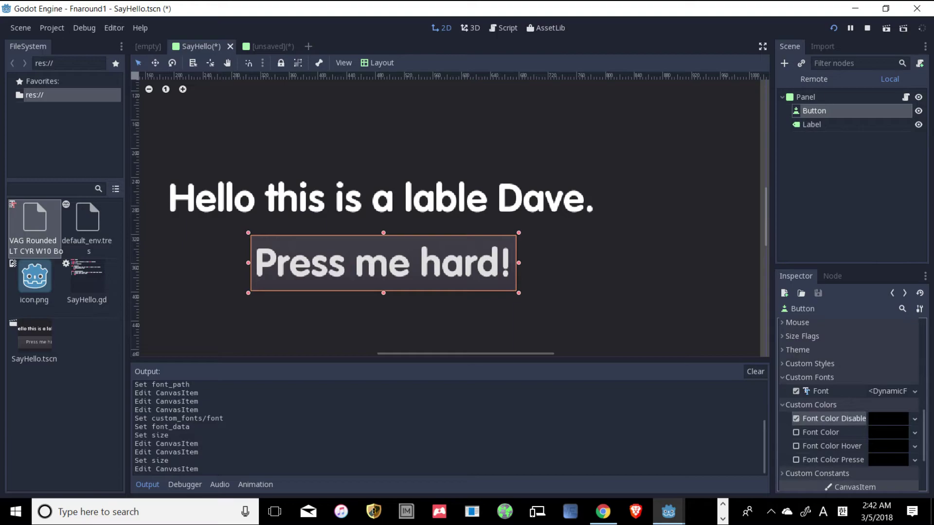
pyautogui.click(888, 419)
pyautogui.click(919, 340)
pyautogui.click(919, 327)
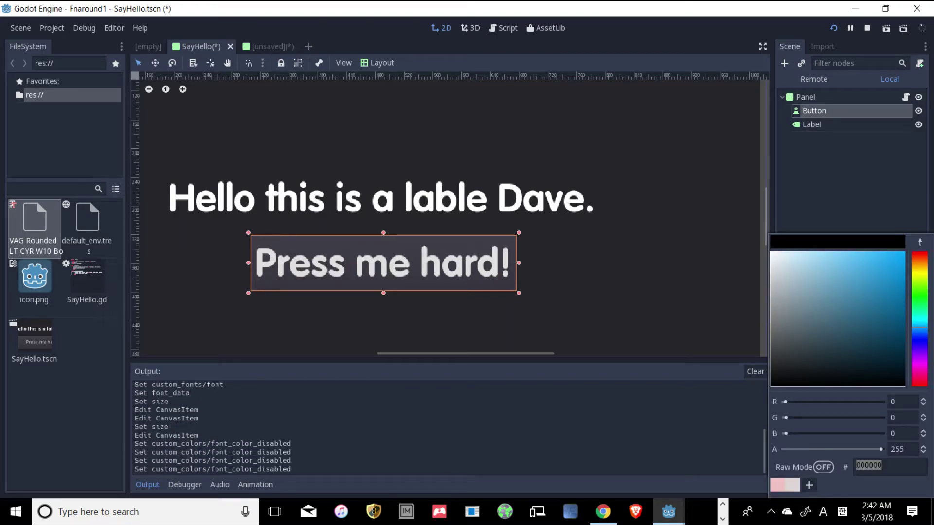
pyautogui.click(823, 467)
pyautogui.click(823, 467)
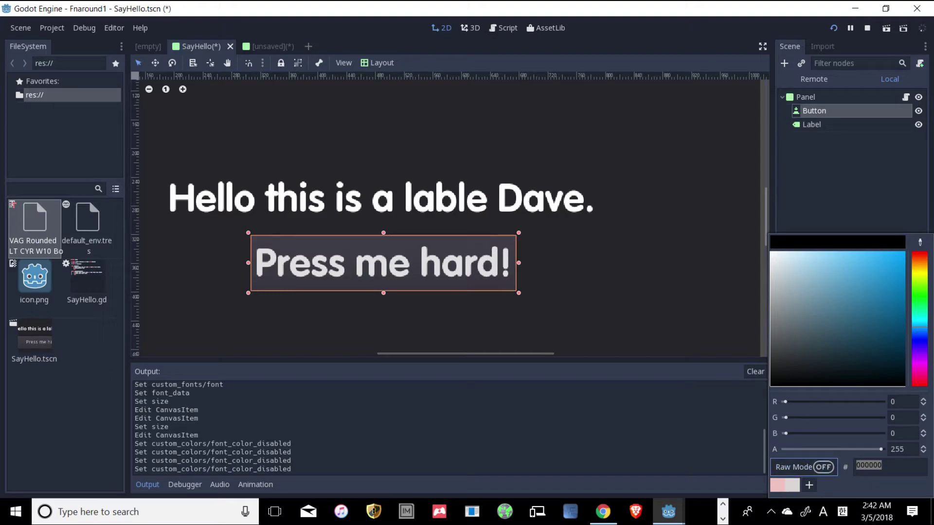
pyautogui.press('Escape')
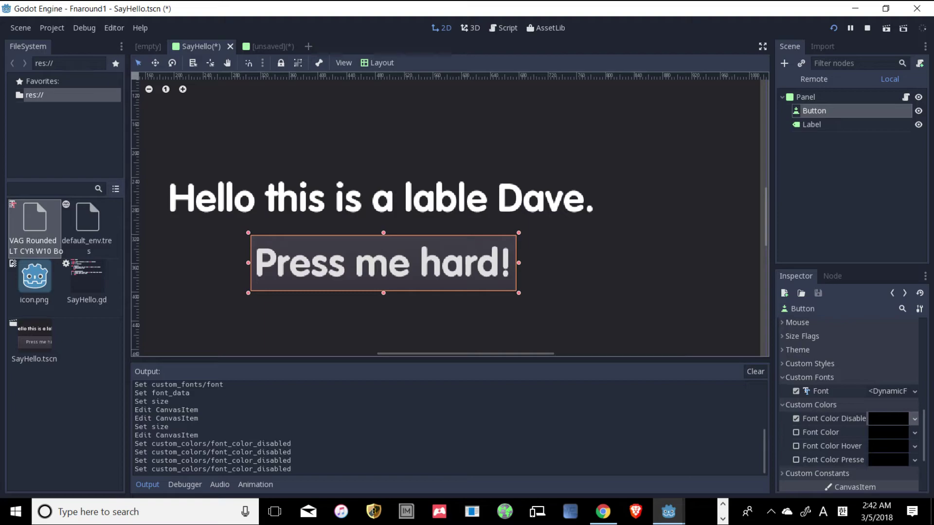
# Set the Label's custom font color to cyan, 00e1f2, and shift the label slightly to the right.
pyautogui.click(381, 199)
pyautogui.doubleClick(381, 198)
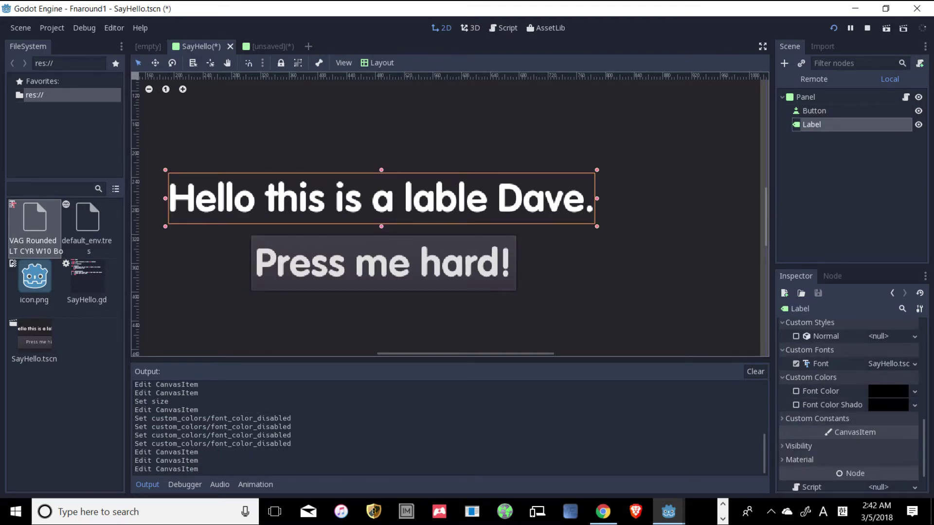
pyautogui.click(888, 391)
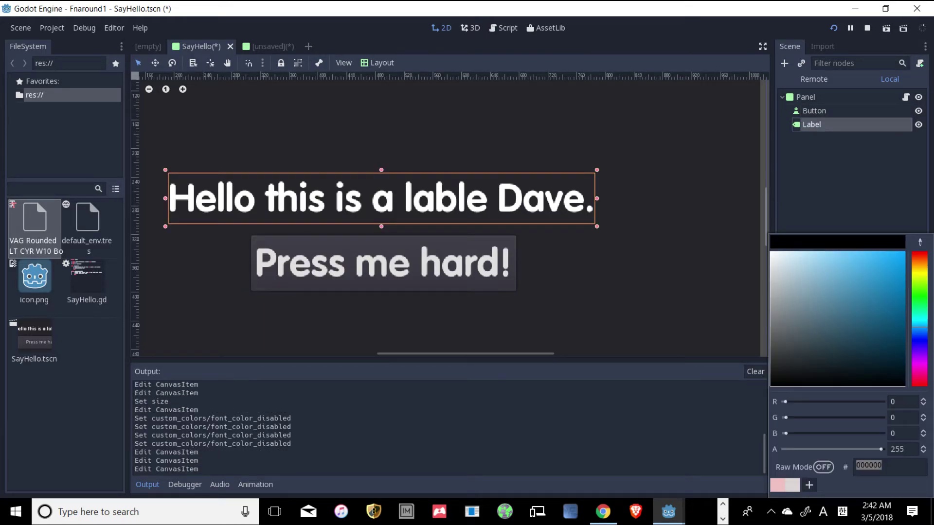
pyautogui.moveTo(919, 294); pyautogui.dragTo(919, 337)
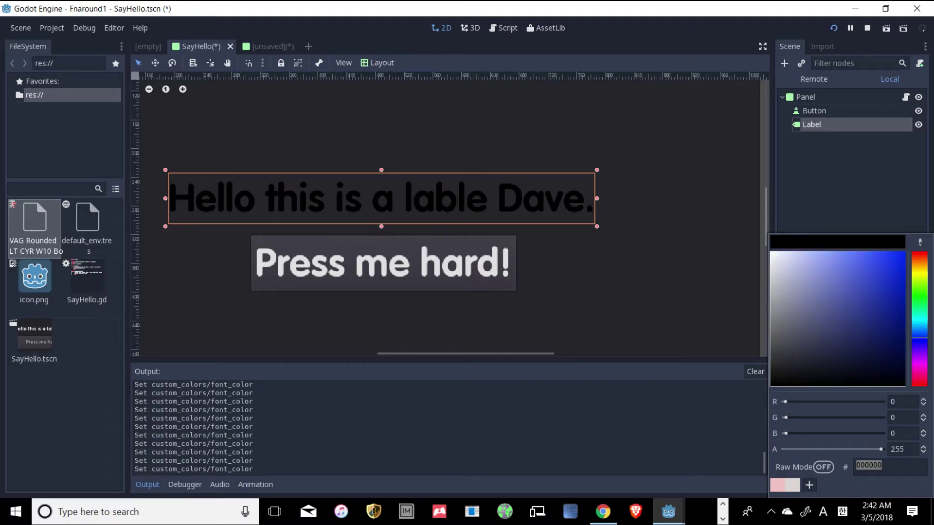
pyautogui.moveTo(876, 370)
pyautogui.mouseDown()
pyautogui.moveTo(861, 336)
pyautogui.moveTo(875, 279)
pyautogui.moveTo(822, 277)
pyautogui.moveTo(904, 258)
pyautogui.mouseUp()
pyautogui.moveTo(919, 338); pyautogui.dragTo(920, 320)
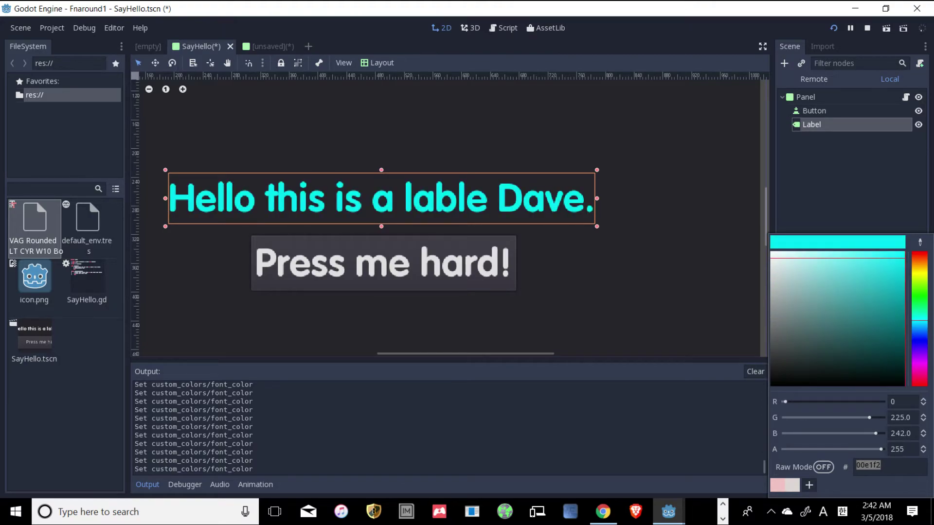
pyautogui.press('Escape')
pyautogui.moveTo(381, 198); pyautogui.dragTo(402, 197)
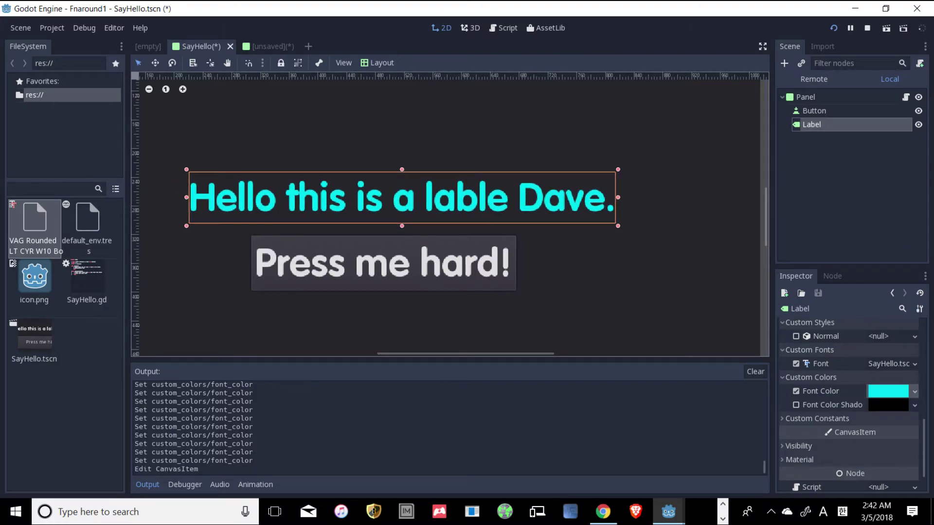
# Run the edited SayHello scene, test the "Press me hard!" button, and close the game window.
pyautogui.click(383, 264)
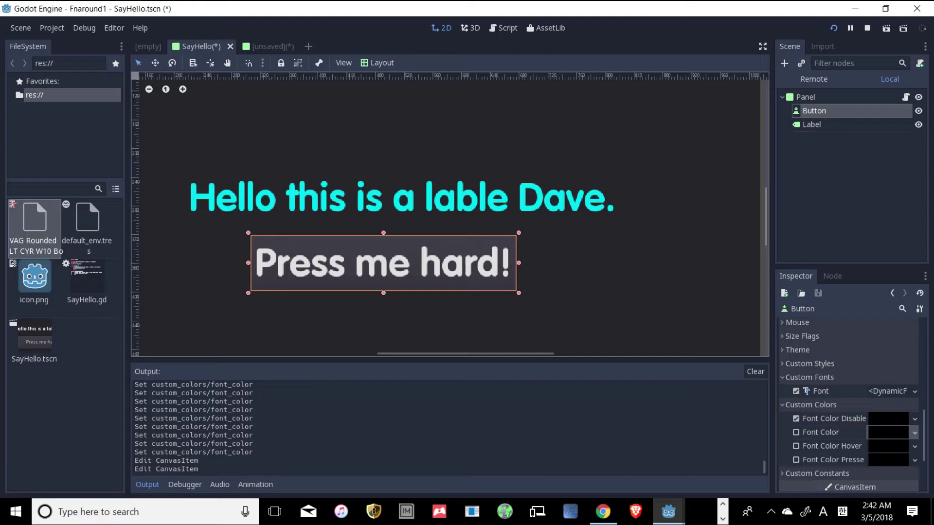
pyautogui.scroll(4, 426, 344)
pyautogui.scroll(-20, 312, 331)
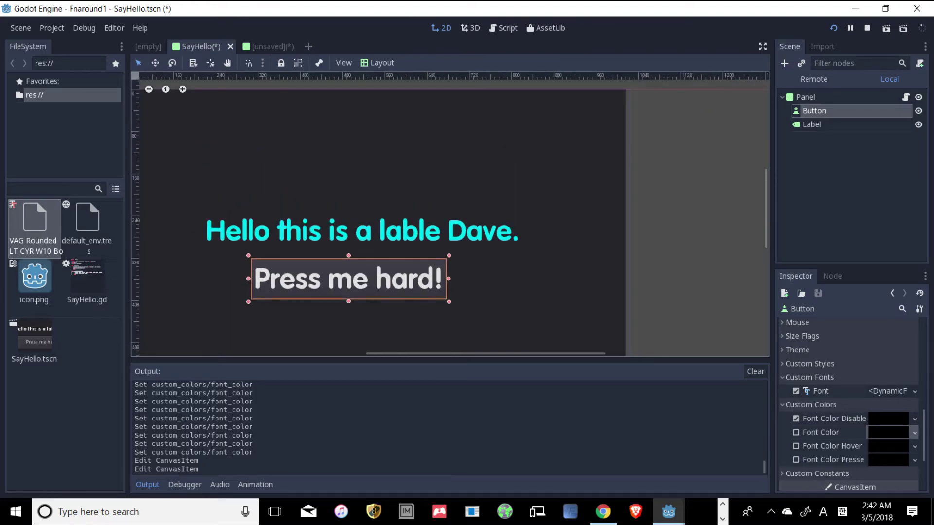
pyautogui.scroll(3, 190, 312)
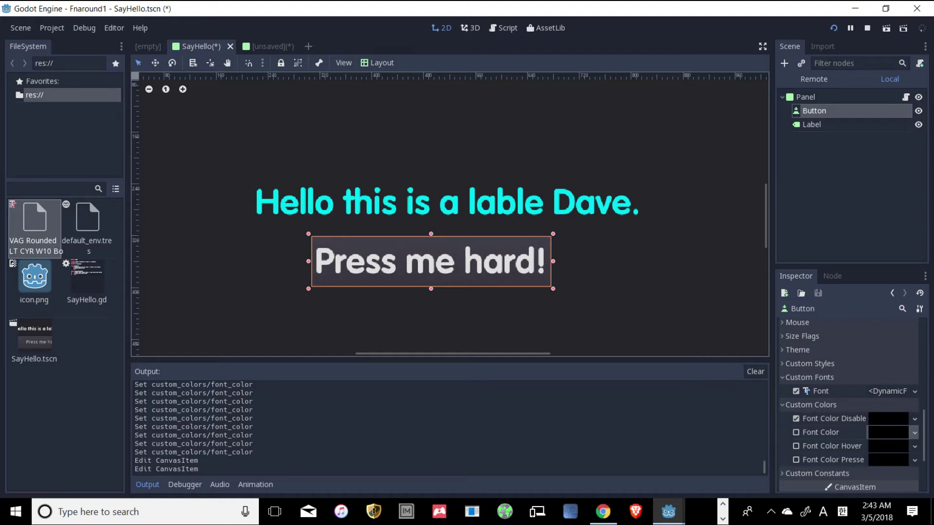
pyautogui.press('F6')
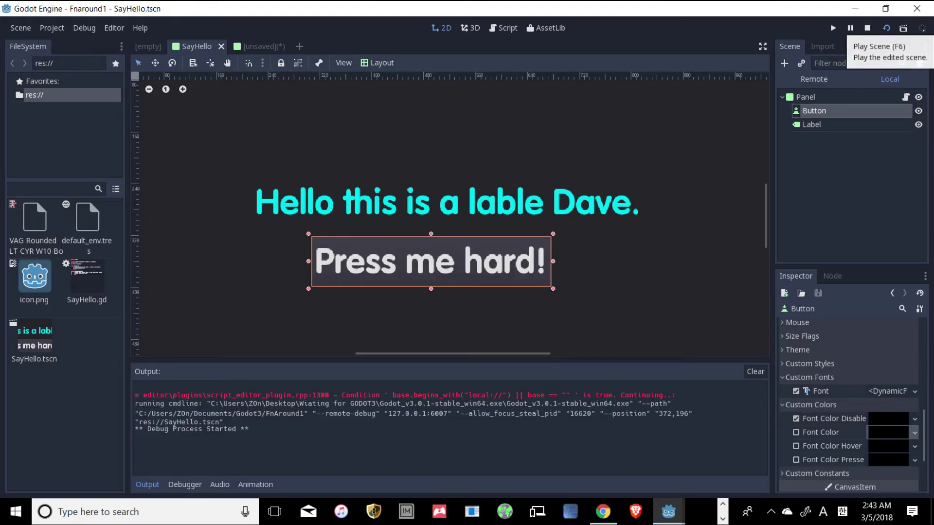
pyautogui.moveTo(653, 141); pyautogui.dragTo(540, 53)
pyautogui.click(462, 294)
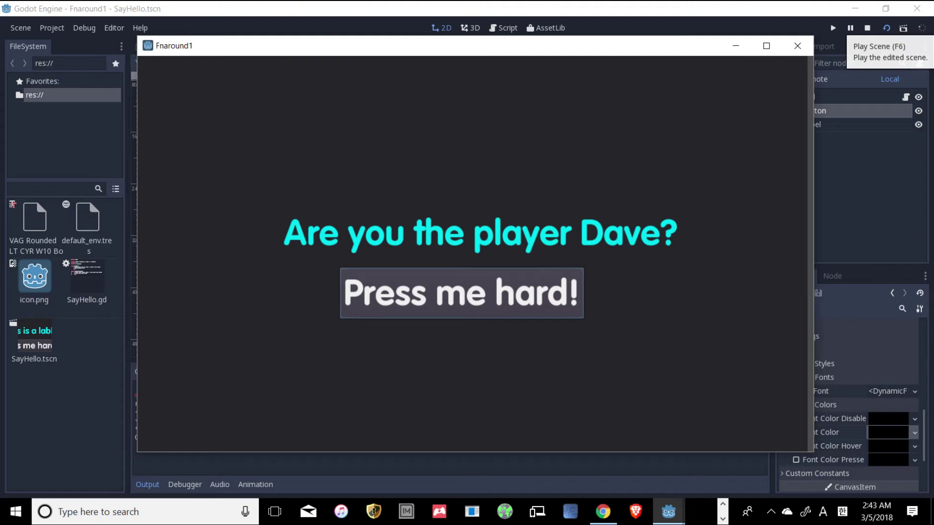
pyautogui.click(797, 46)
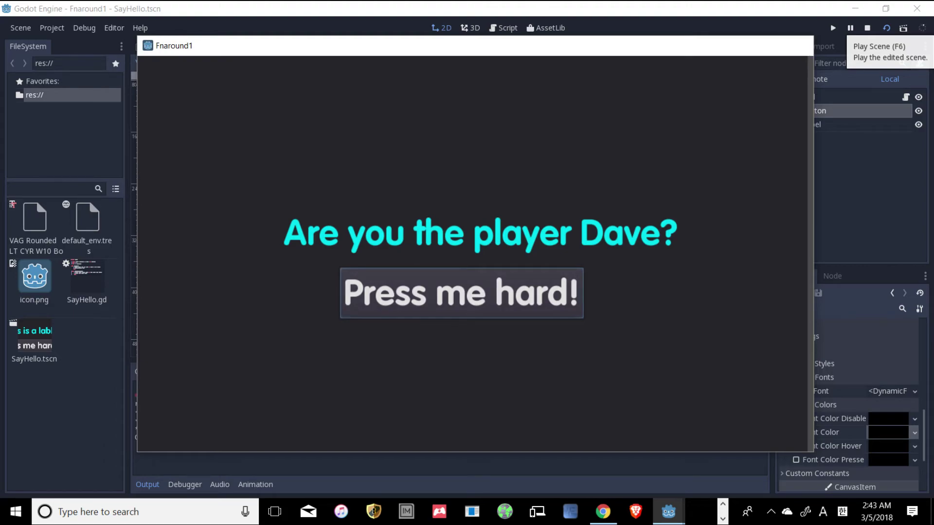
# Open the SayHello.gd script to view its code.
pyautogui.click(87, 287)
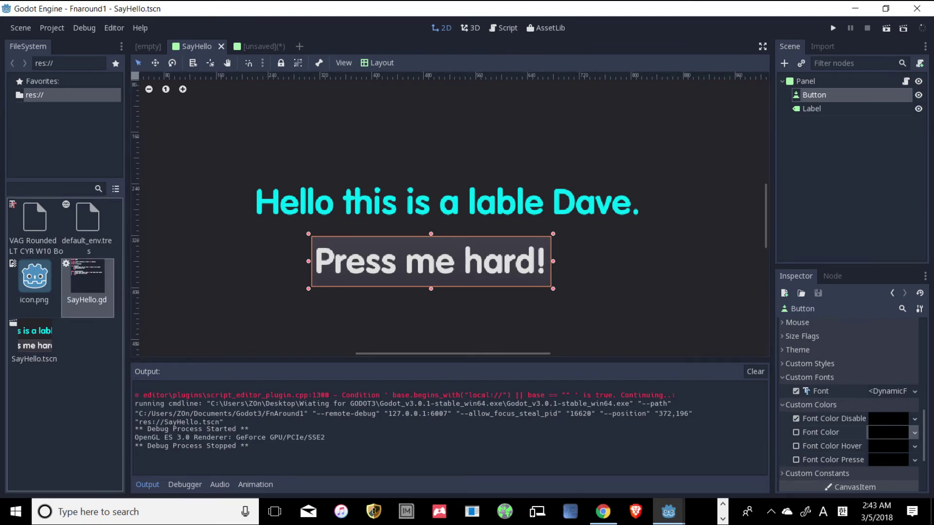
pyautogui.doubleClick(87, 287)
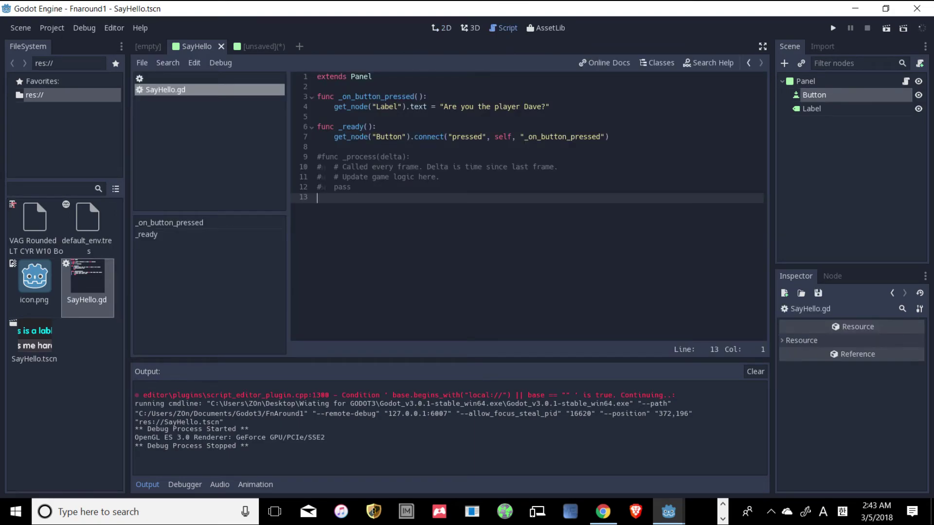
# Switch to Chrome, on the Font Library page of the VAG font.
pyautogui.hotkey('alt', 'Tab')
pyautogui.hotkey('alt', 'Tab')
pyautogui.hotkey('alt', 'Tab')
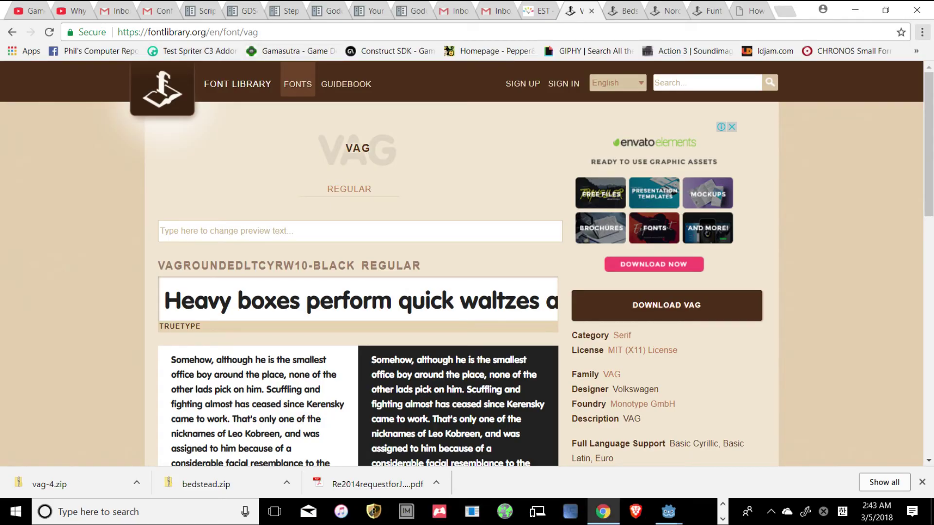
# Open the Godot 3.0 docs scripting tutorial and review its scene setup, script attachment, signal handling and final GDScript code sections.
pyautogui.click(201, 11)
pyautogui.scroll(18, 461, 263)
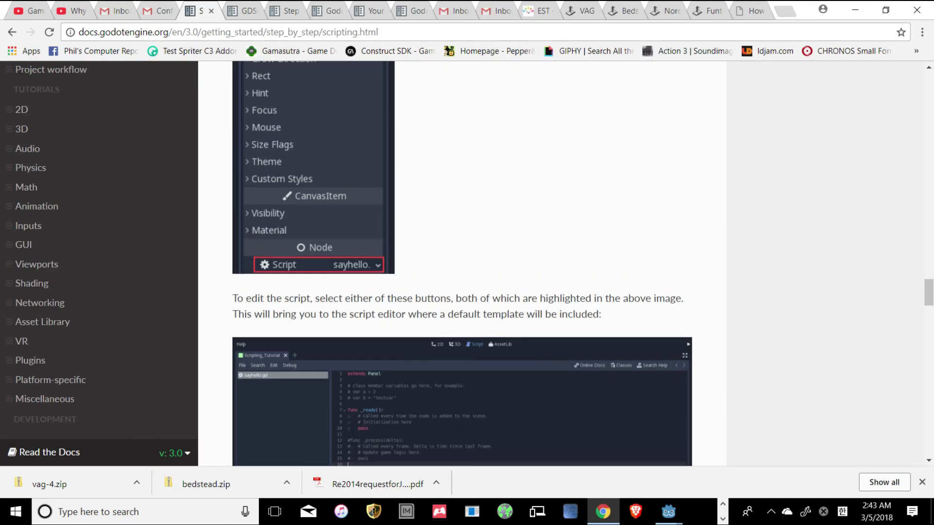
pyautogui.scroll(15, 479, 263)
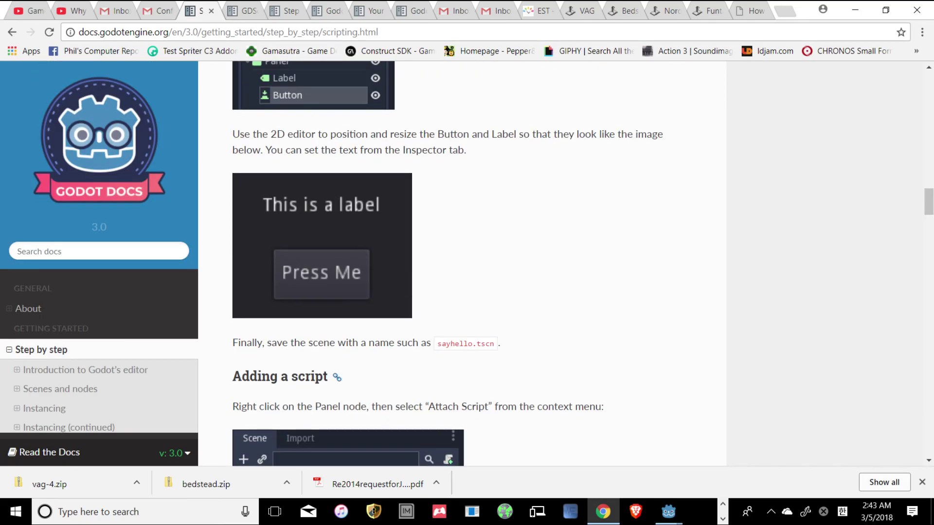
pyautogui.scroll(-12, 479, 263)
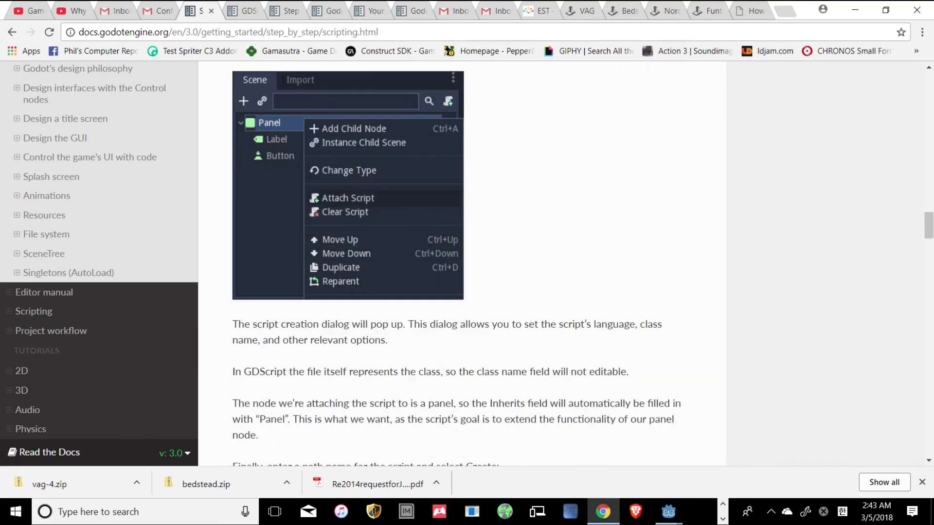
pyautogui.scroll(-15, 479, 262)
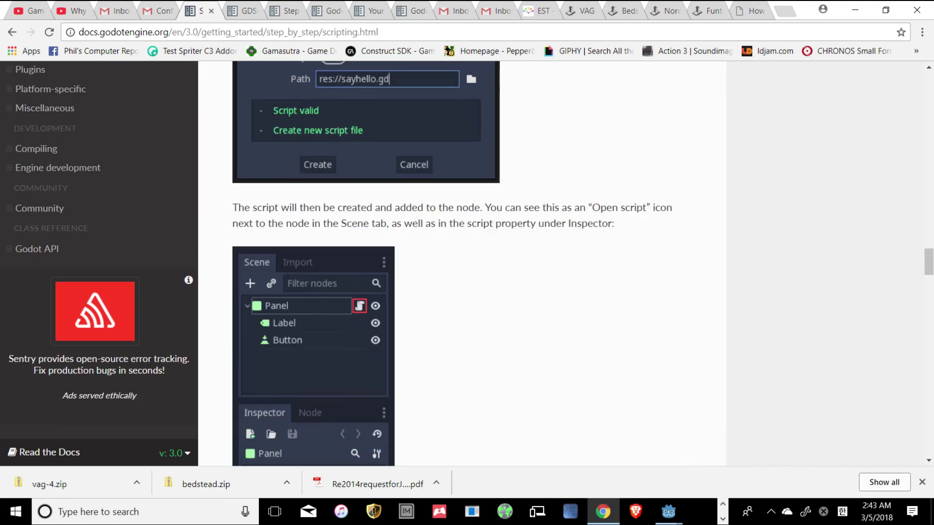
pyautogui.scroll(-10, 479, 263)
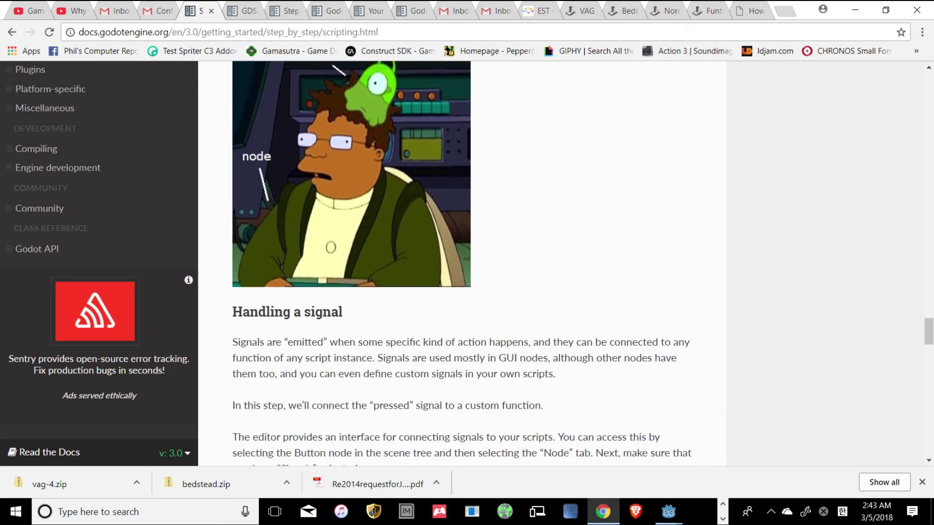
pyautogui.scroll(-15, 479, 262)
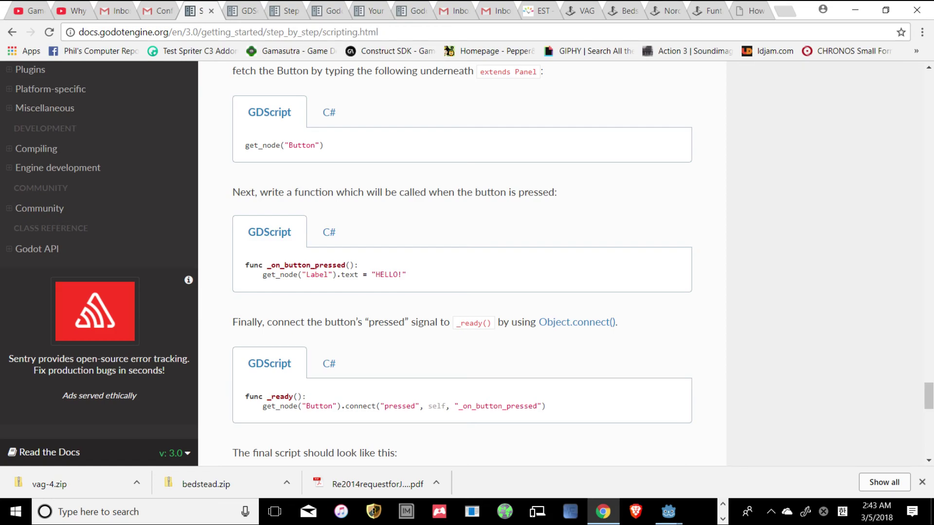
pyautogui.scroll(-8, 462, 263)
pyautogui.scroll(-6, 462, 263)
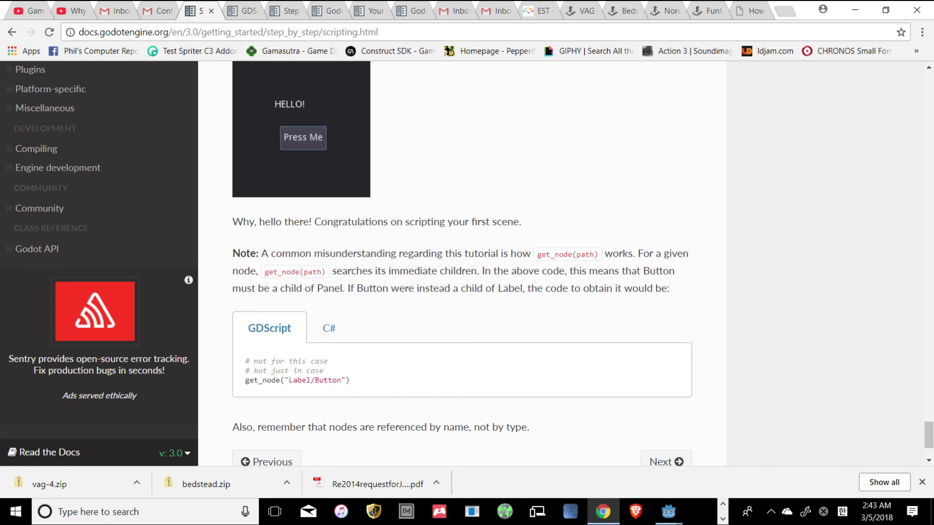
pyautogui.scroll(8, 462, 262)
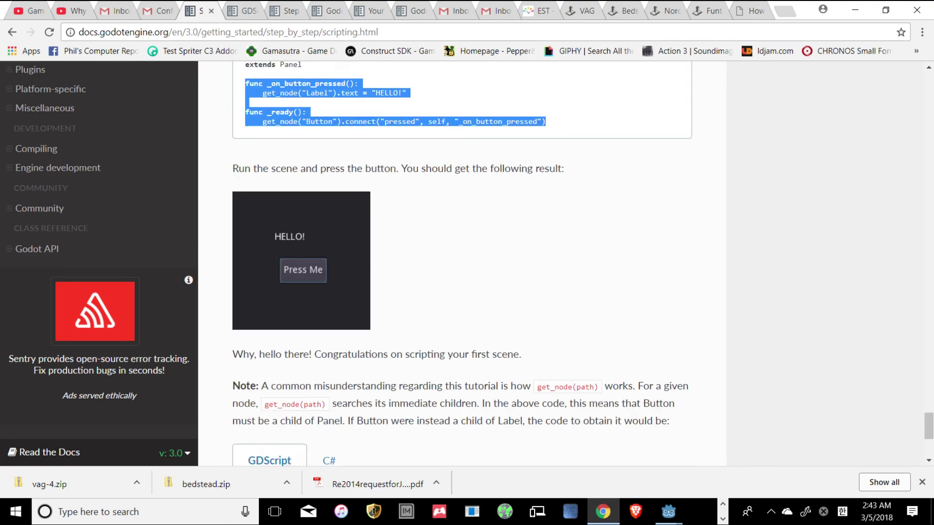
pyautogui.scroll(-4, 462, 263)
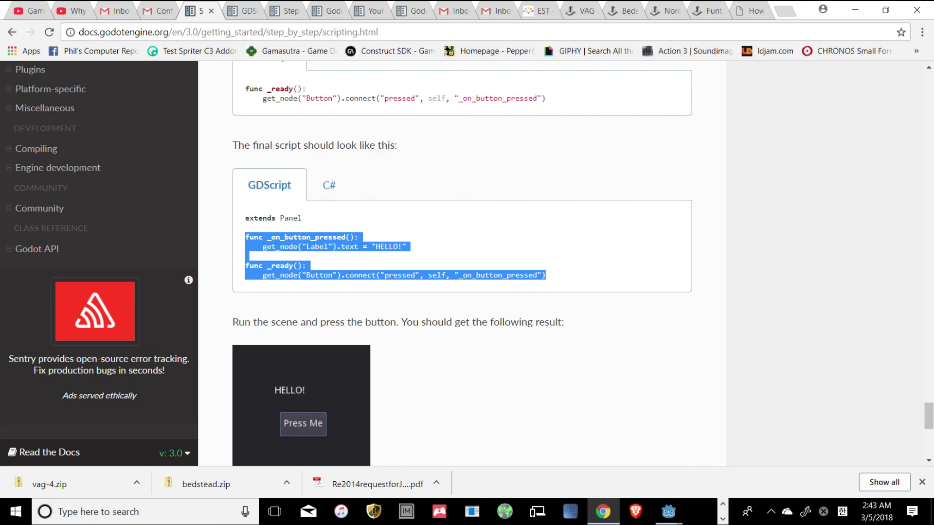
# Switch to the OBS window with the recording controls.
pyautogui.hotkey('alt', 'Tab')
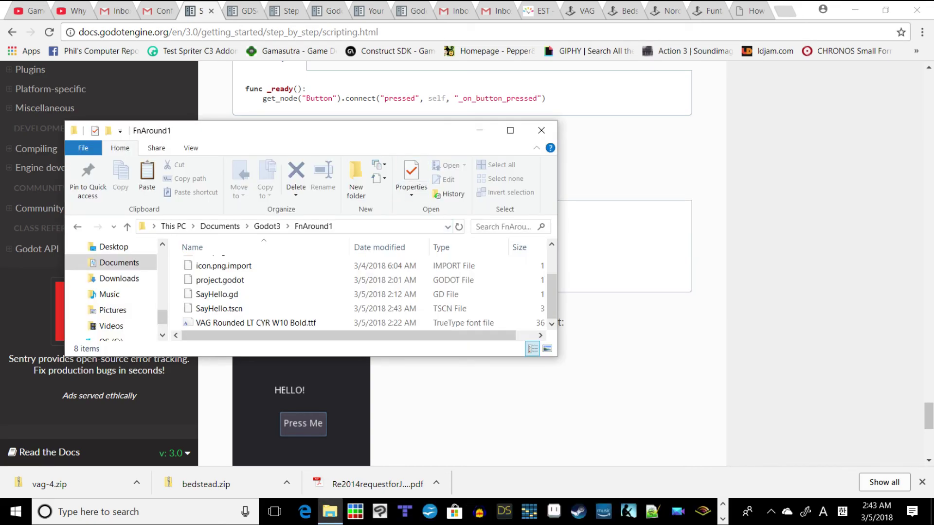
pyautogui.click(723, 519)
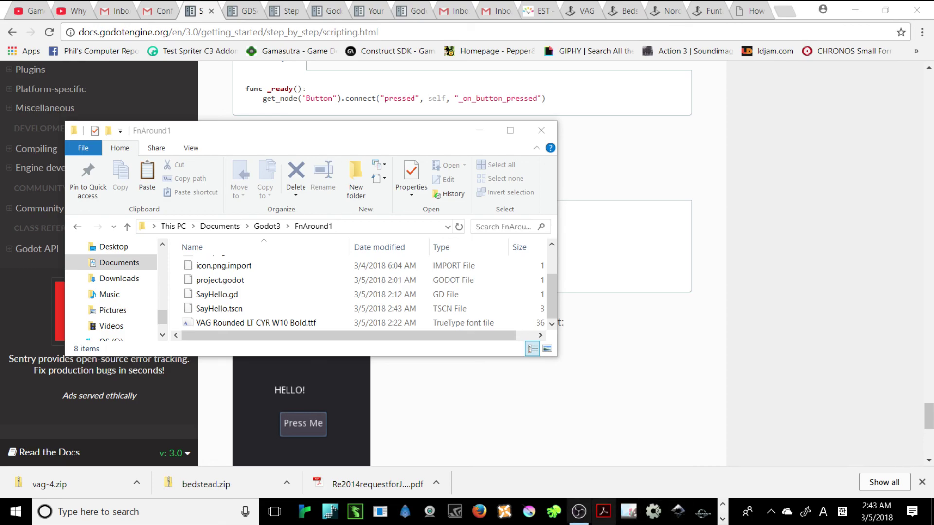
pyautogui.click(579, 512)
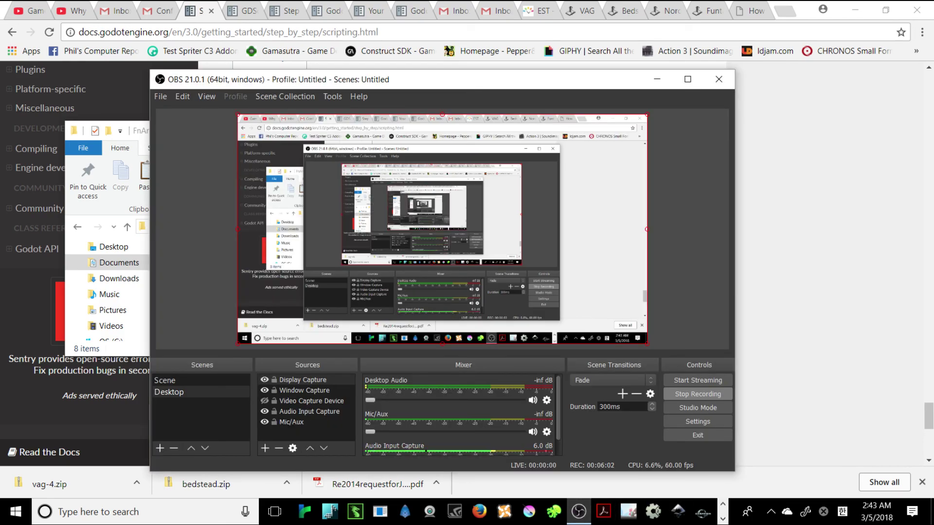